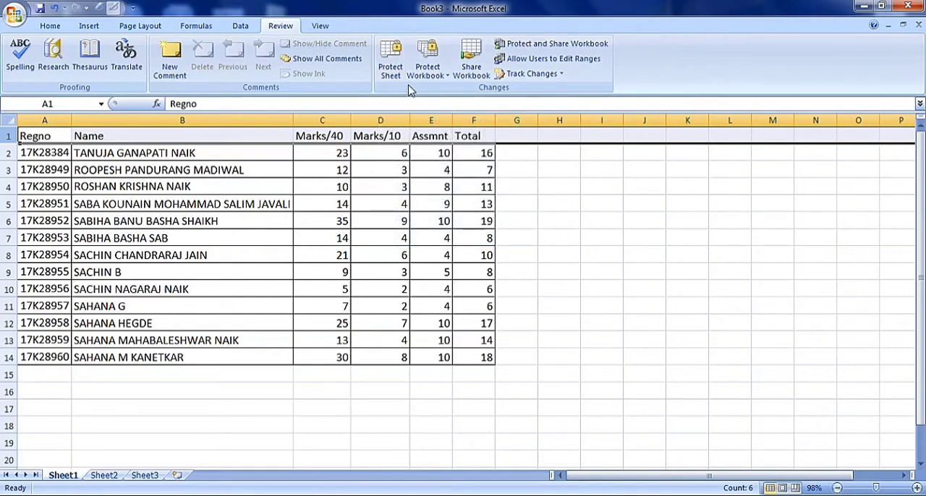
Protect Sheet1 with a password, confirming it, while allowing users to select cells and format cells, columns and rows.
click(386, 55)
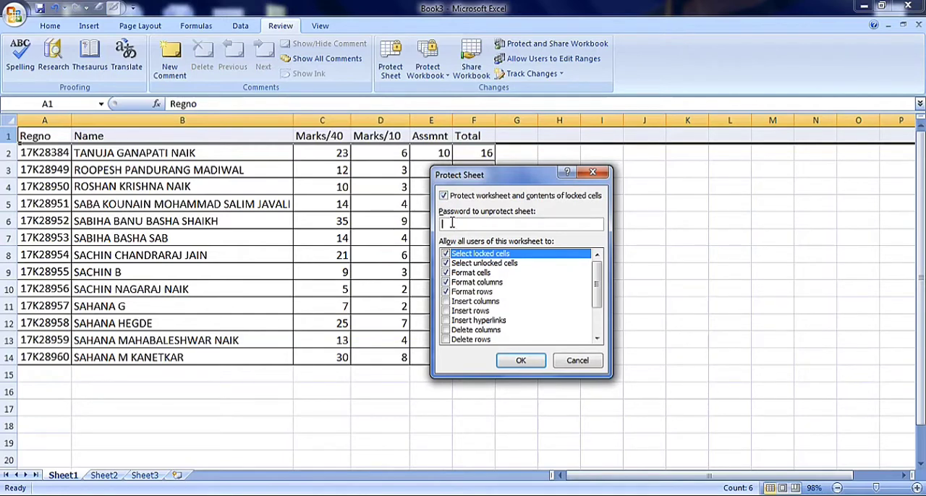
text(2)
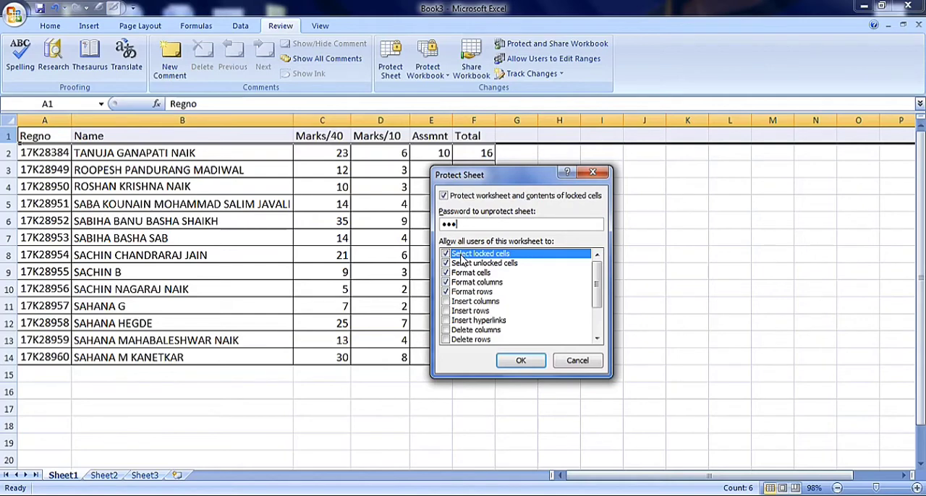
click(456, 293)
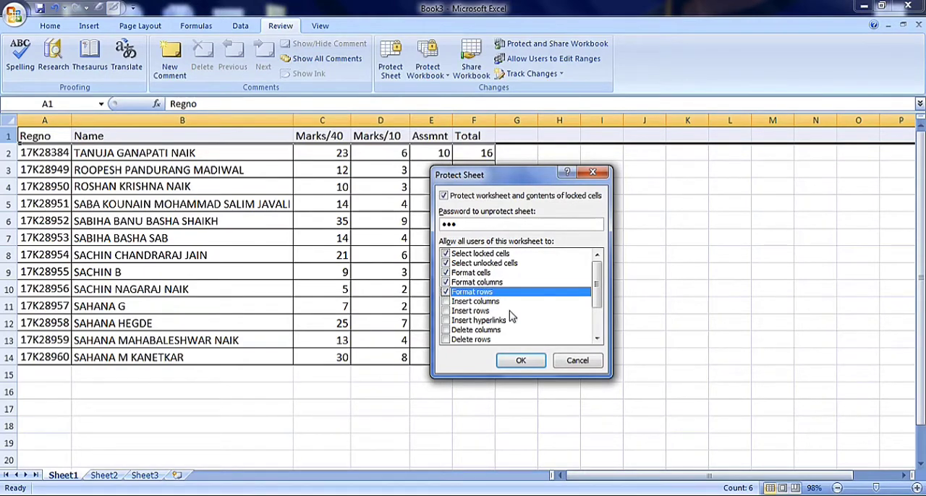
click(521, 363)
text(•)
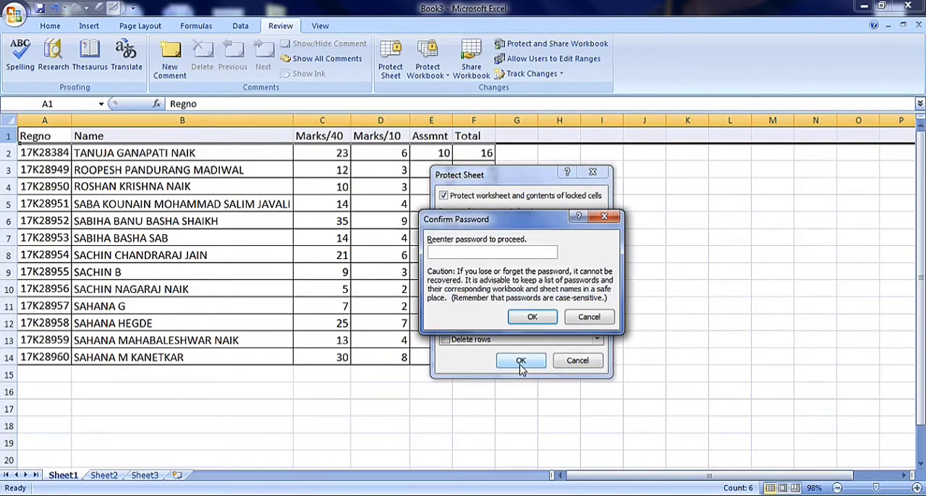
text(••)
click(527, 317)
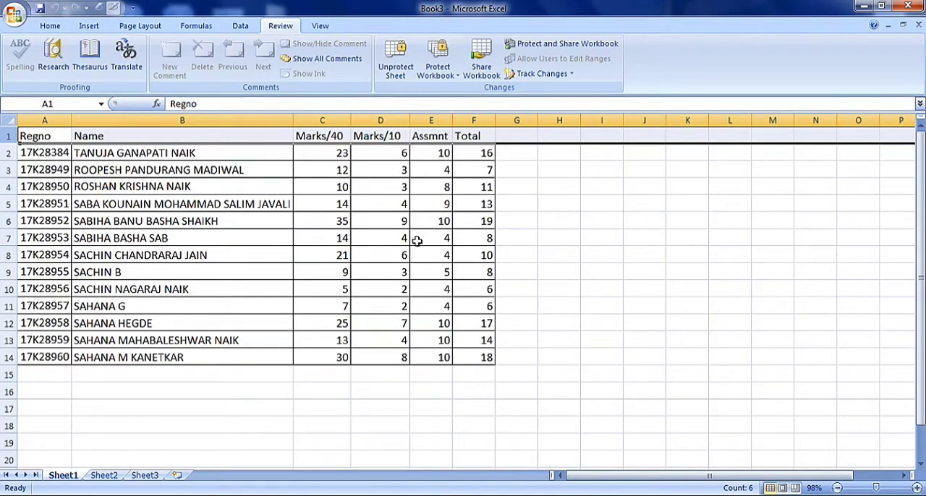
Try to edit the Marks/40 value in cell C6 on the protected sheet.
click(321, 220)
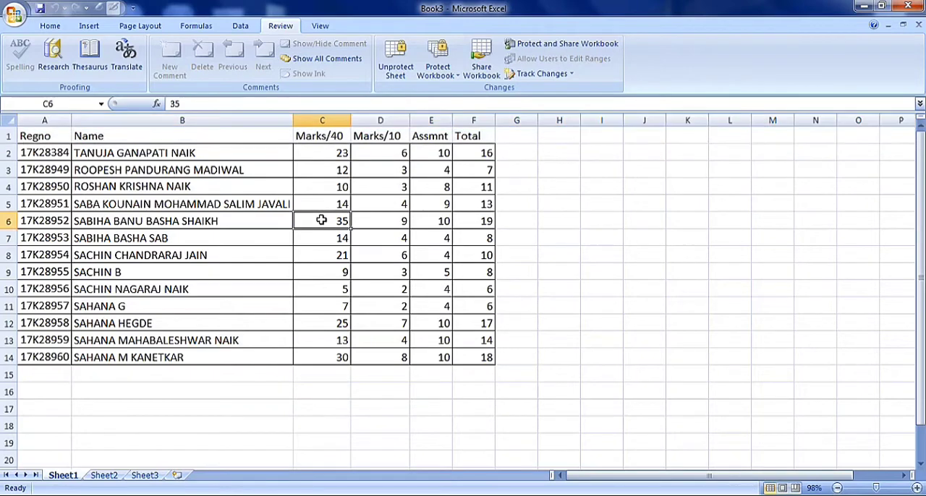
double_click(321, 220)
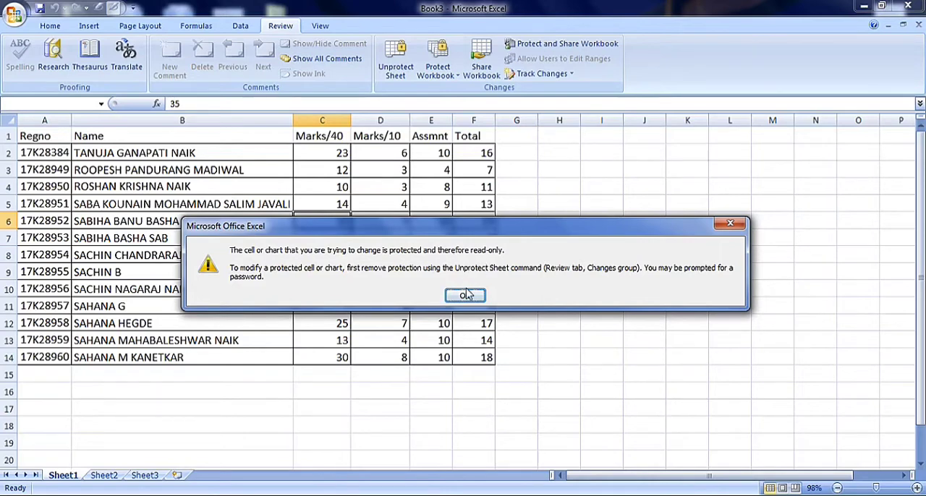
click(466, 295)
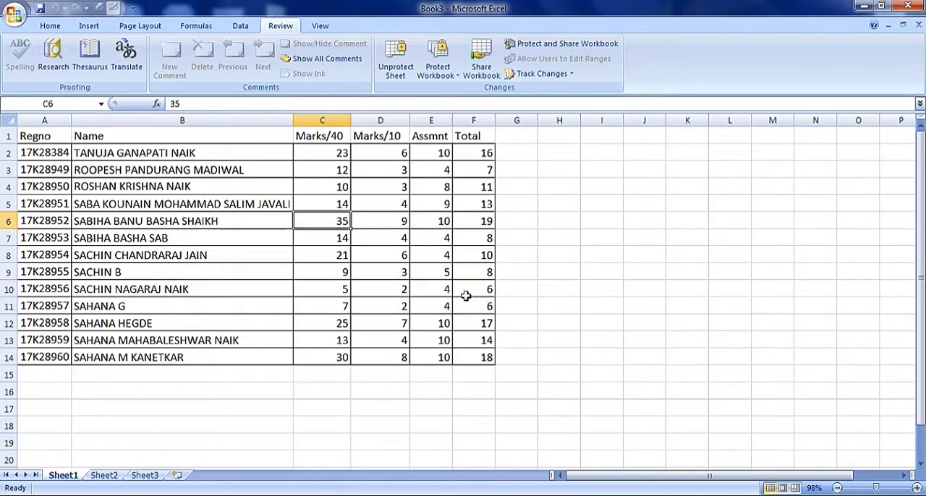
click(508, 227)
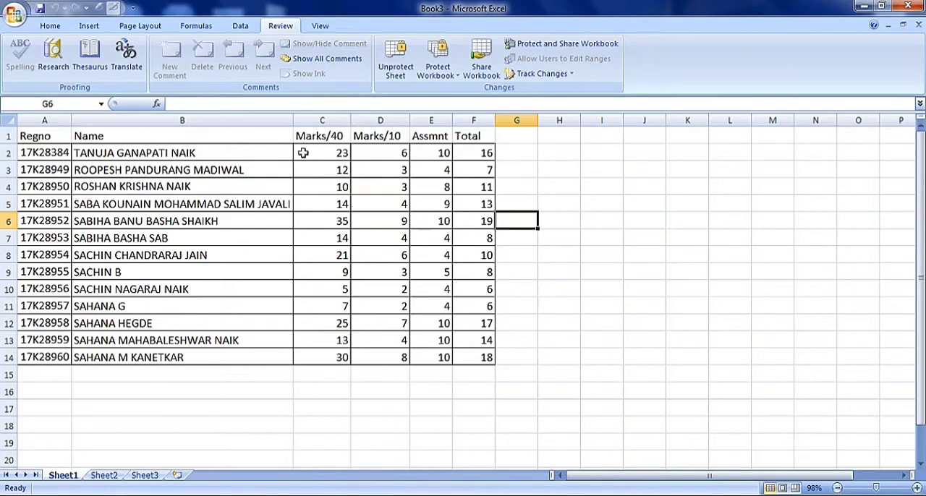
Make the header row 1 bold and give it a yellow fill.
click(7, 136)
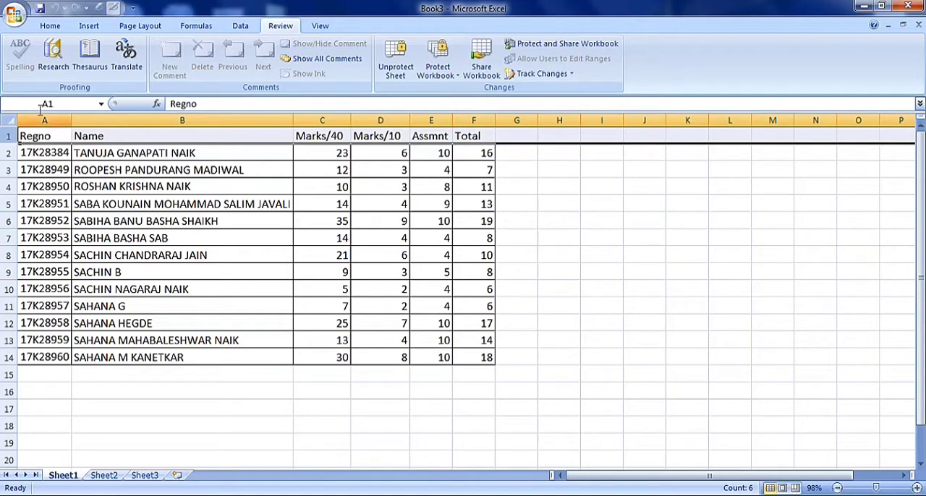
click(51, 26)
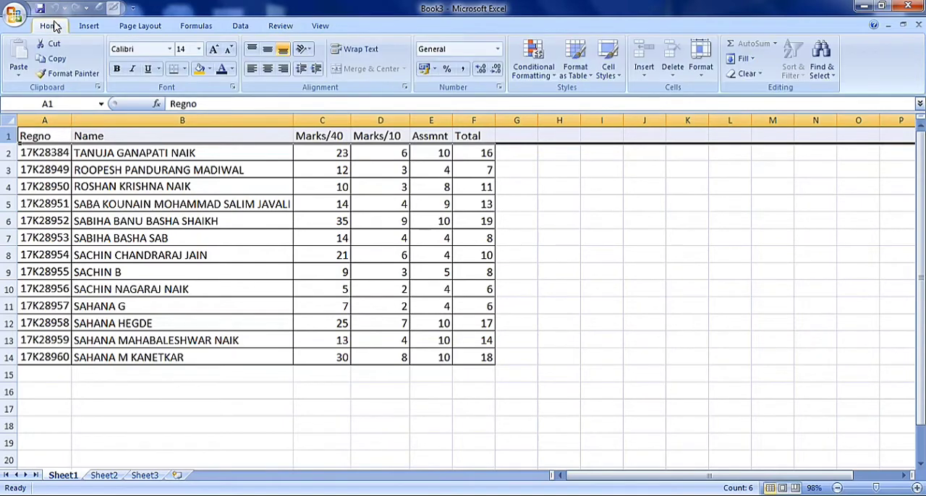
click(118, 71)
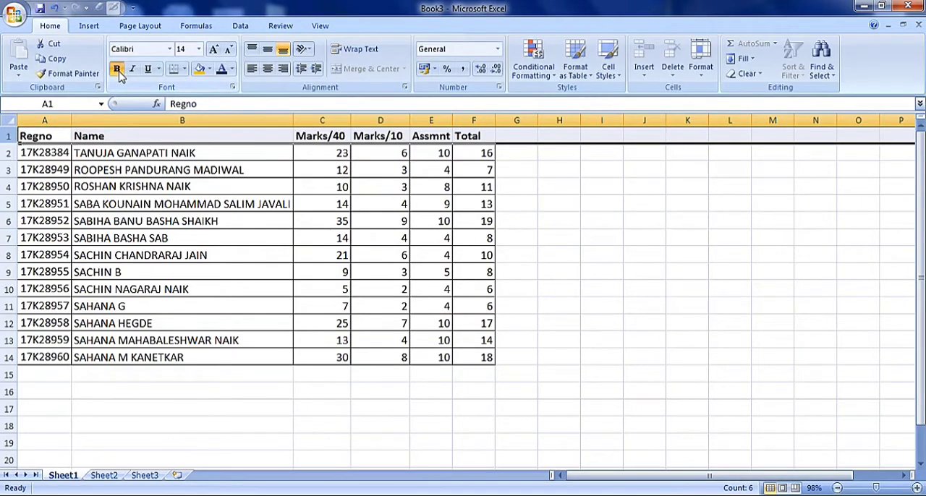
click(209, 68)
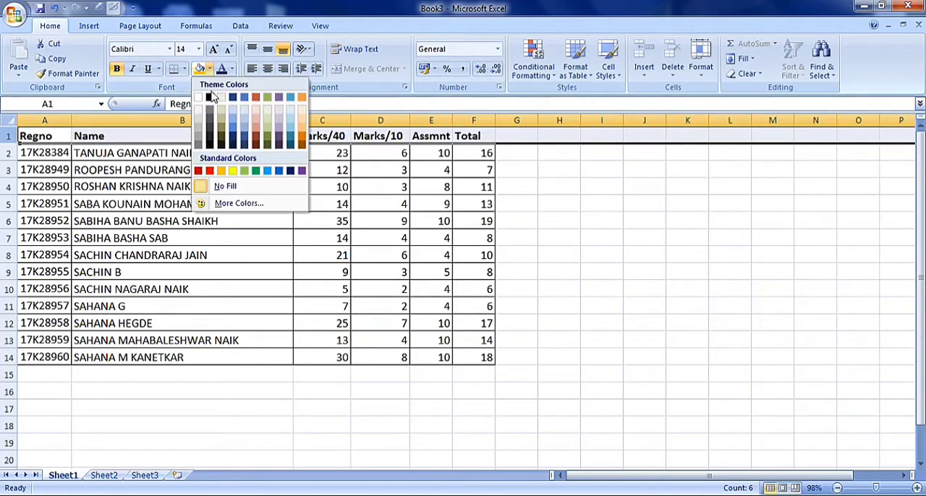
click(232, 171)
click(232, 170)
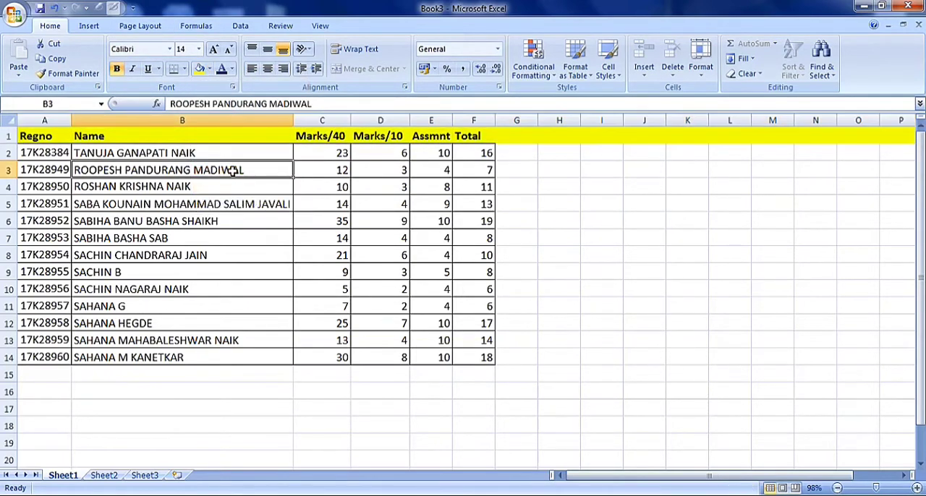
click(323, 388)
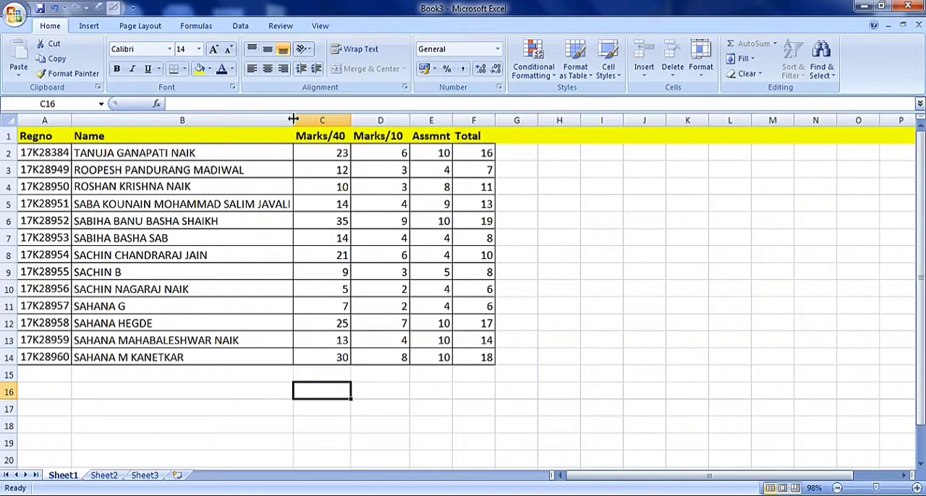
Widen the Name column slightly, and try a taller row 2, undoing that height change.
drag(293, 119, 309, 120)
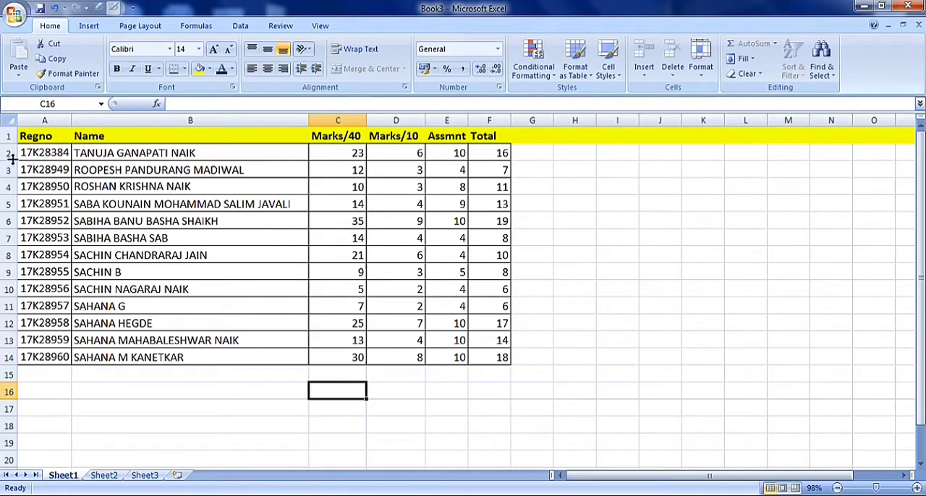
drag(8, 161, 10, 222)
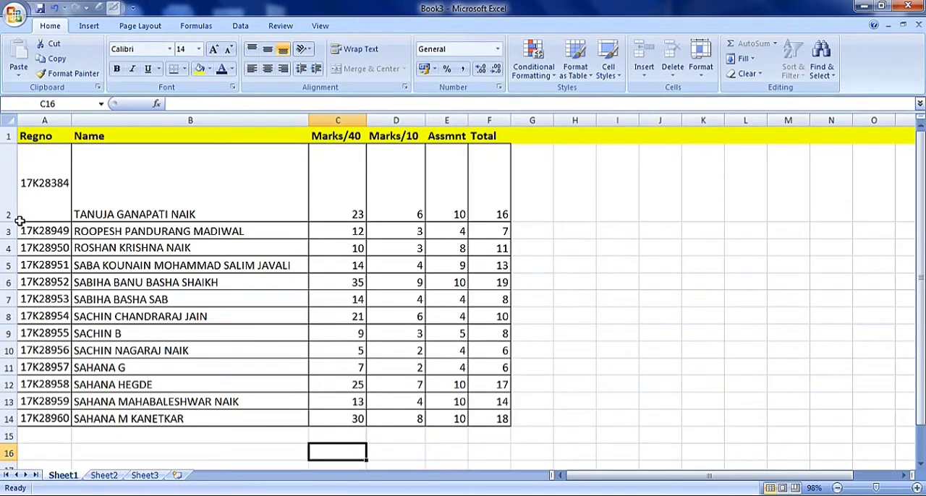
click(55, 8)
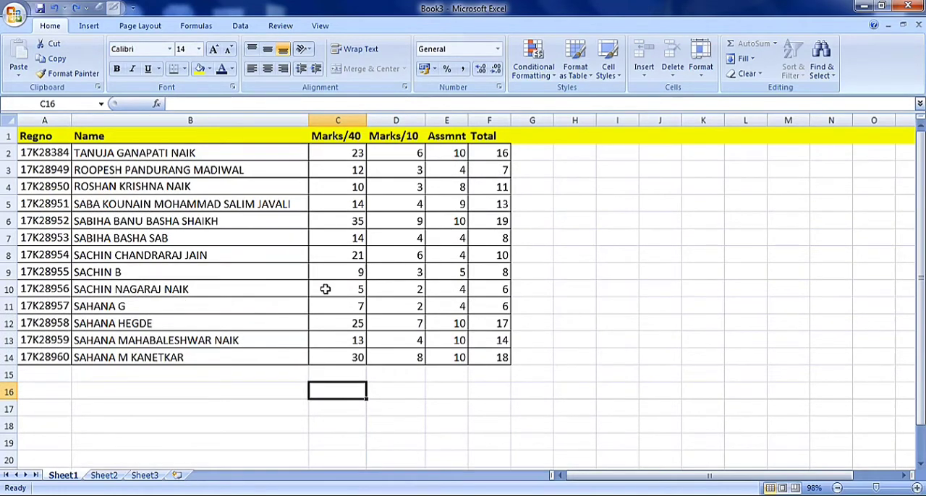
Unprotect Sheet1 by entering the sheet password.
click(280, 28)
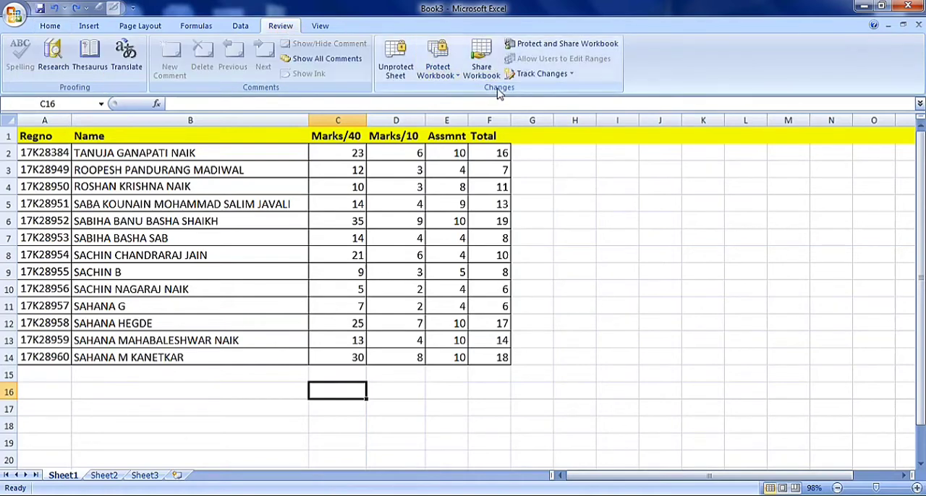
click(406, 68)
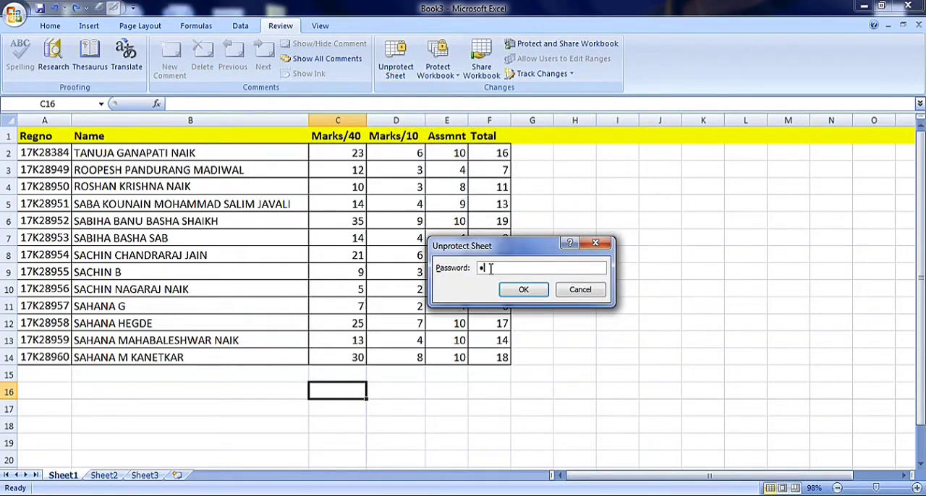
text(•••)
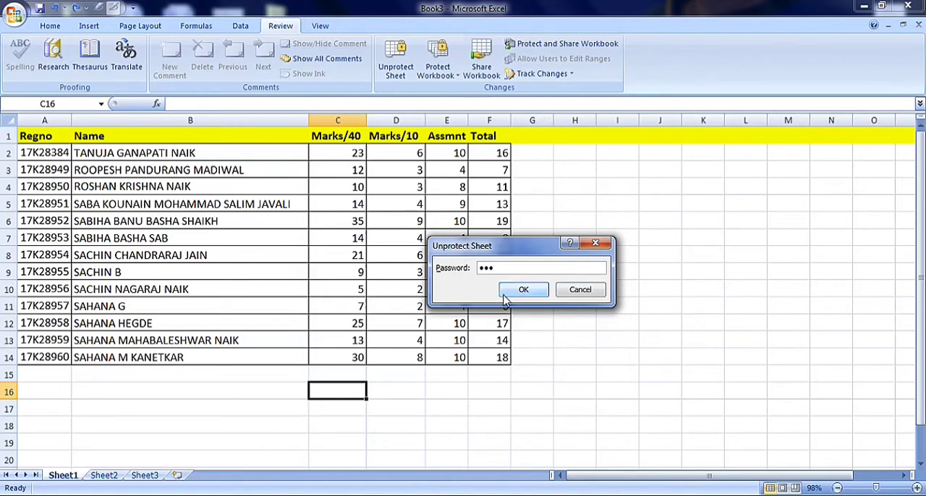
click(513, 292)
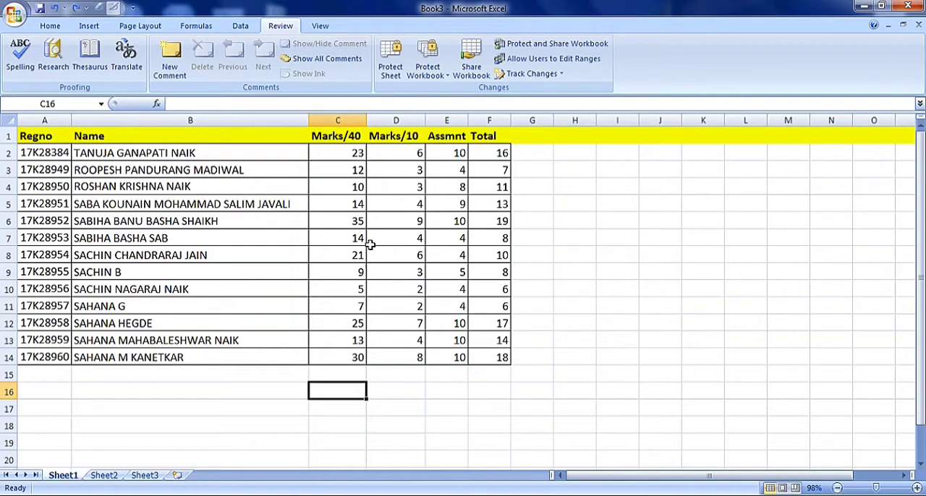
Set the Marks/40 value in cell C6 to 40.
click(351, 226)
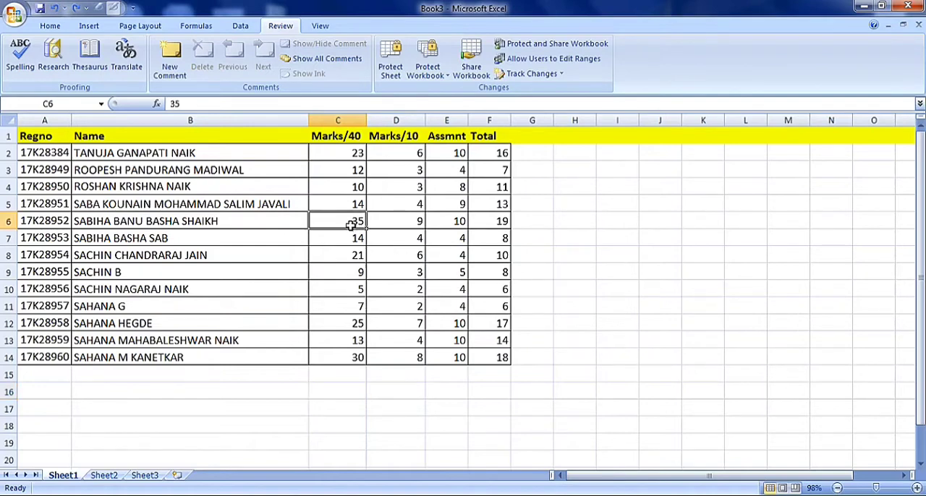
text(40)
key(Return)
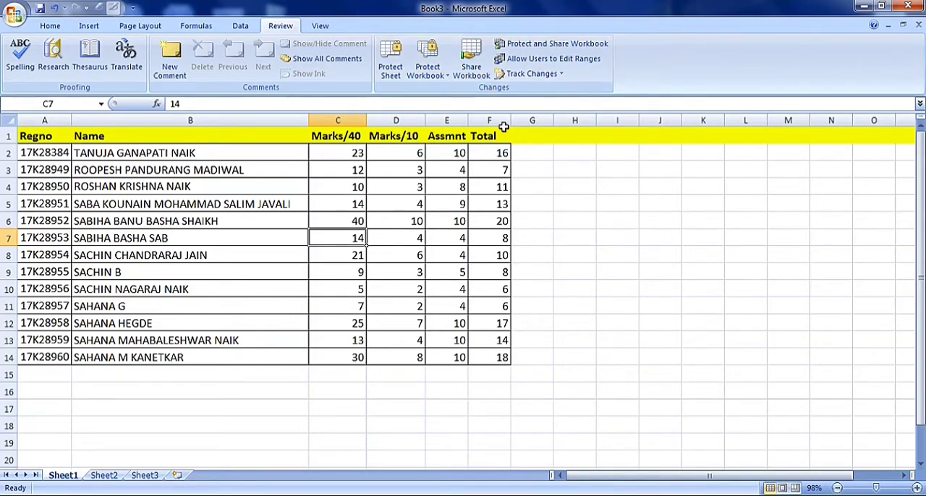
Protect the workbook's structure with a password, leaving Windows unprotected, and confirm the password.
click(448, 79)
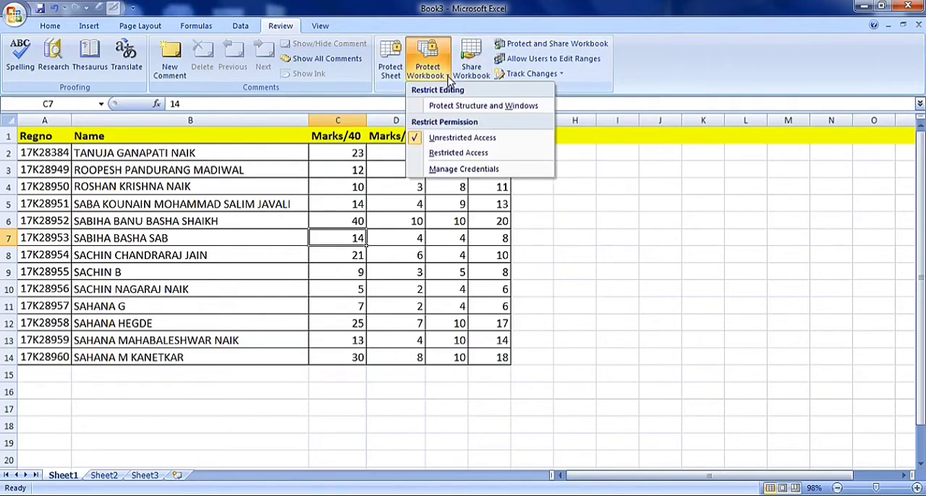
click(454, 110)
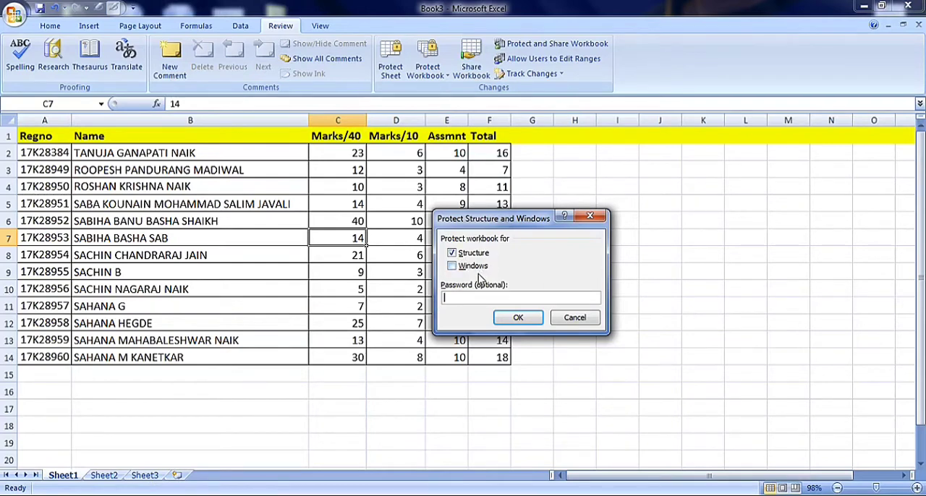
text(123)
key(BackSpace)
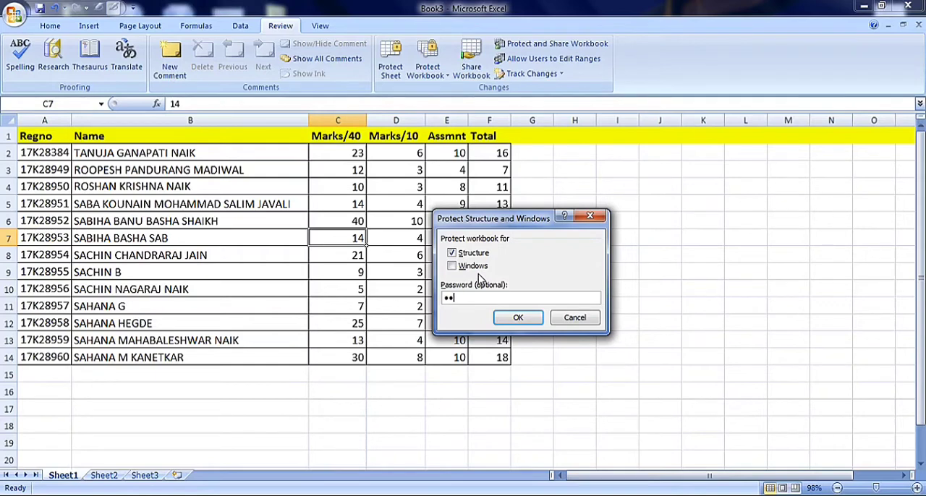
click(528, 323)
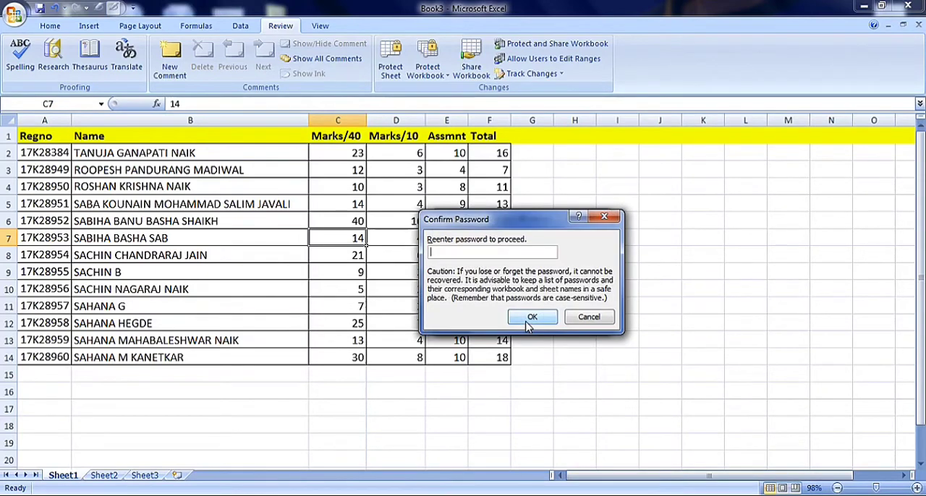
text(12)
click(527, 322)
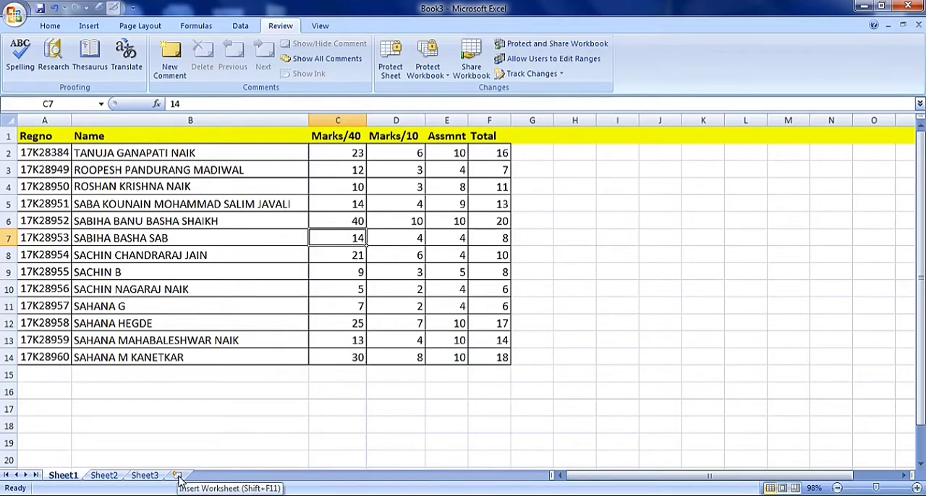
Check which sheet commands are available for Sheet2 under the workbook structure protection.
right_click(114, 479)
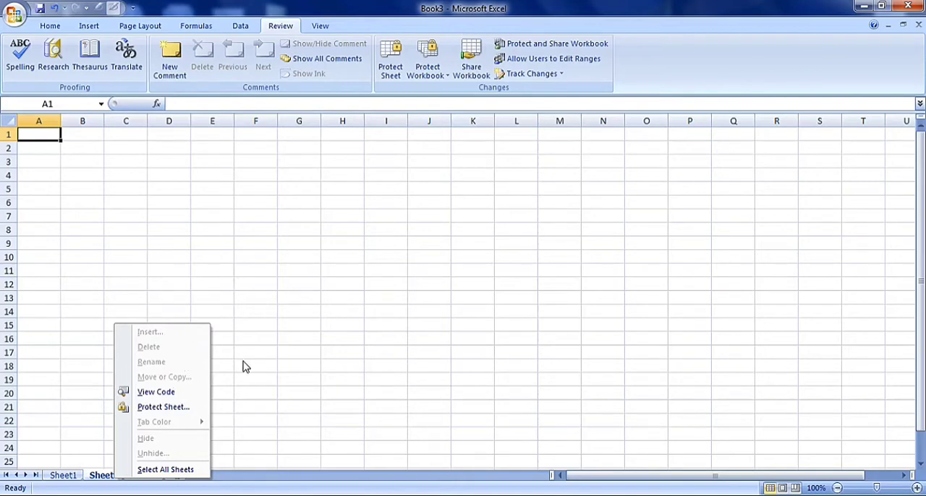
key(Escape)
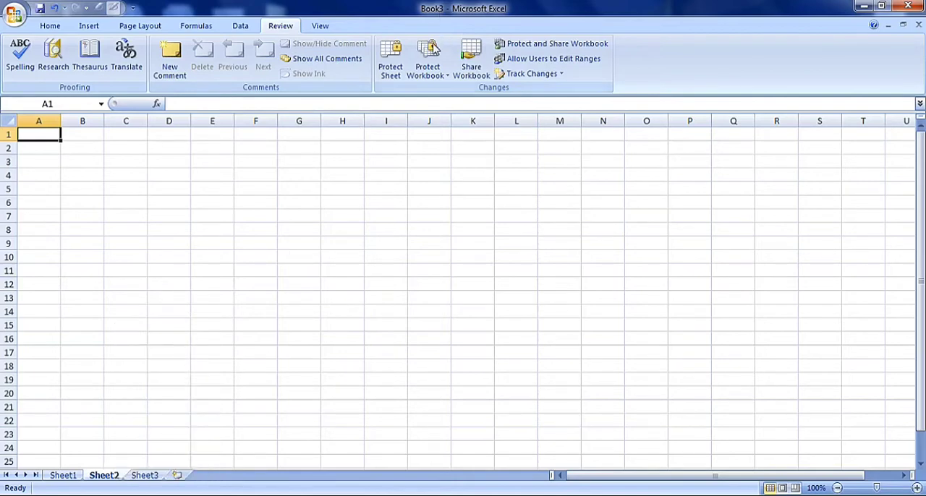
Remove the workbook's structure protection by entering its password, and check the workbook protection options.
click(429, 67)
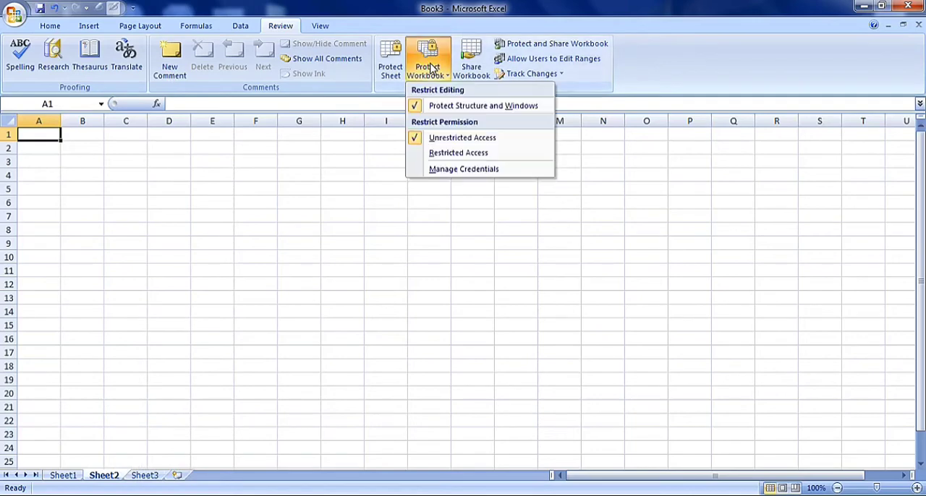
click(457, 105)
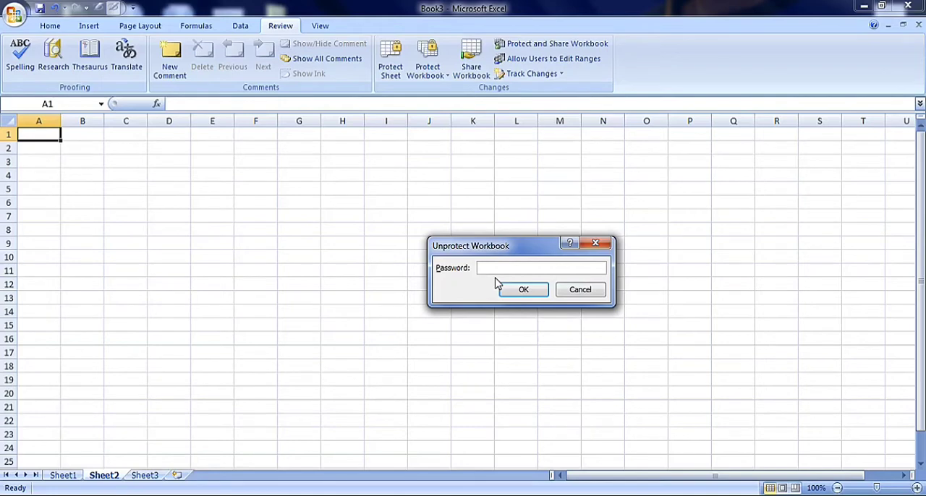
text(12)
click(511, 290)
click(443, 72)
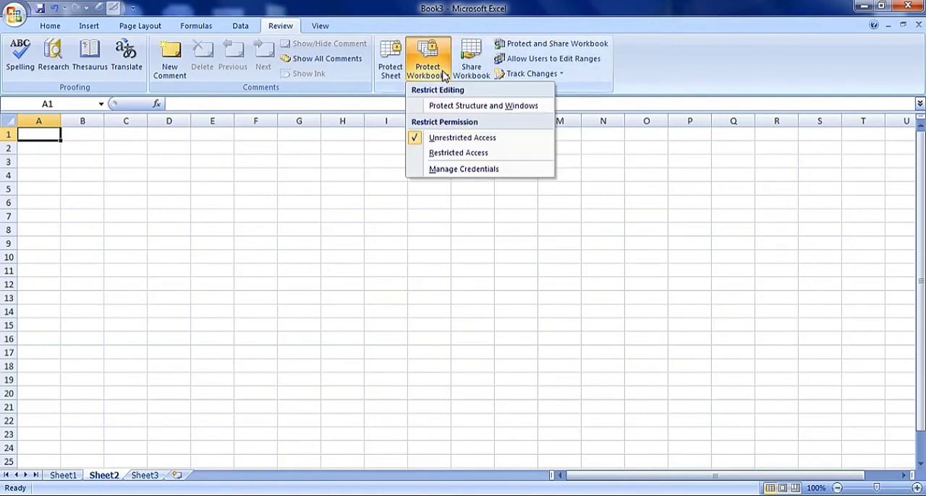
Protect the workbook with Windows selected and Structure cleared, entering and confirming a password.
click(467, 107)
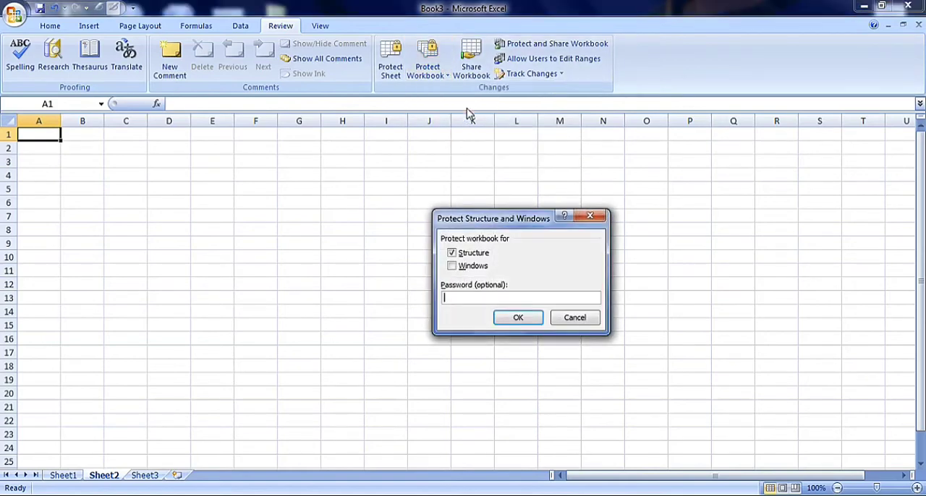
click(453, 267)
click(453, 254)
click(455, 295)
text(12)
click(514, 321)
text(12)
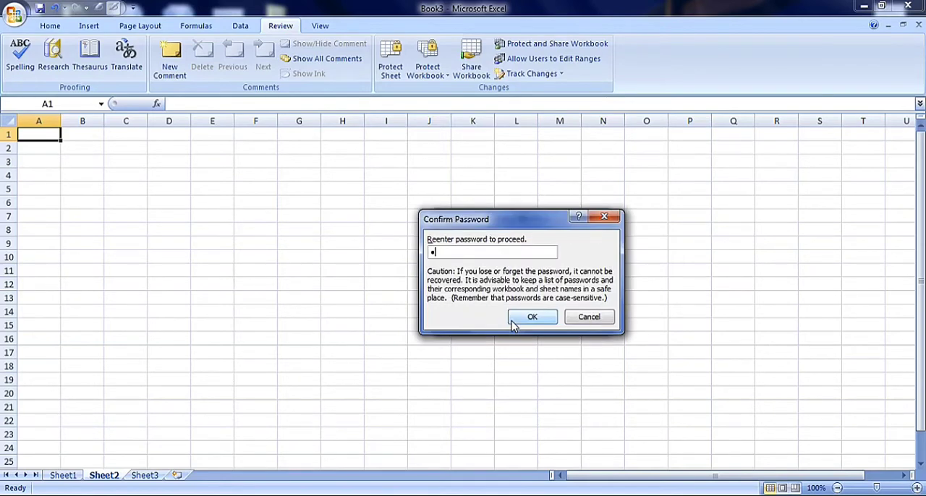
click(517, 318)
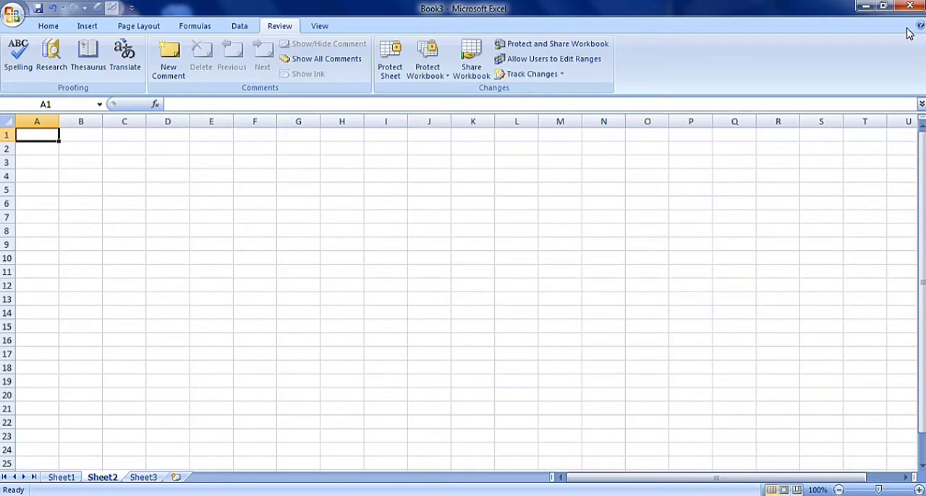
Remove the workbook's windows protection by entering its password.
click(429, 67)
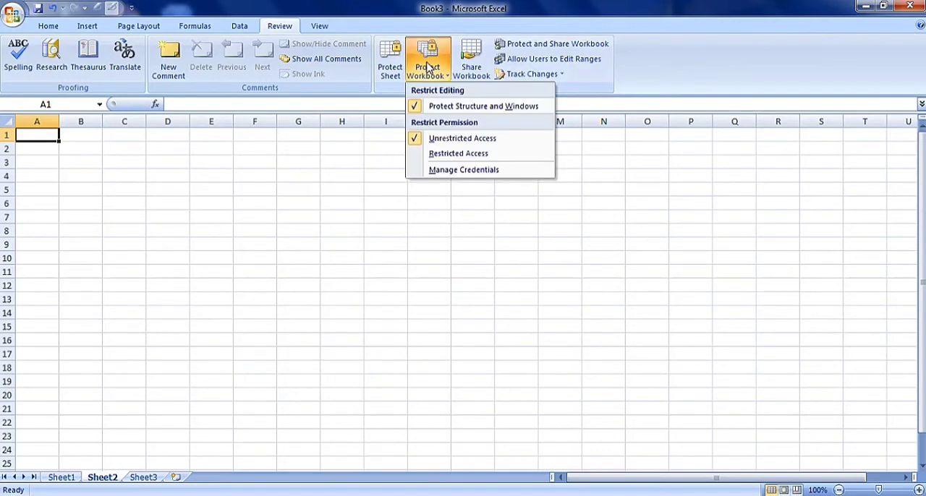
click(443, 111)
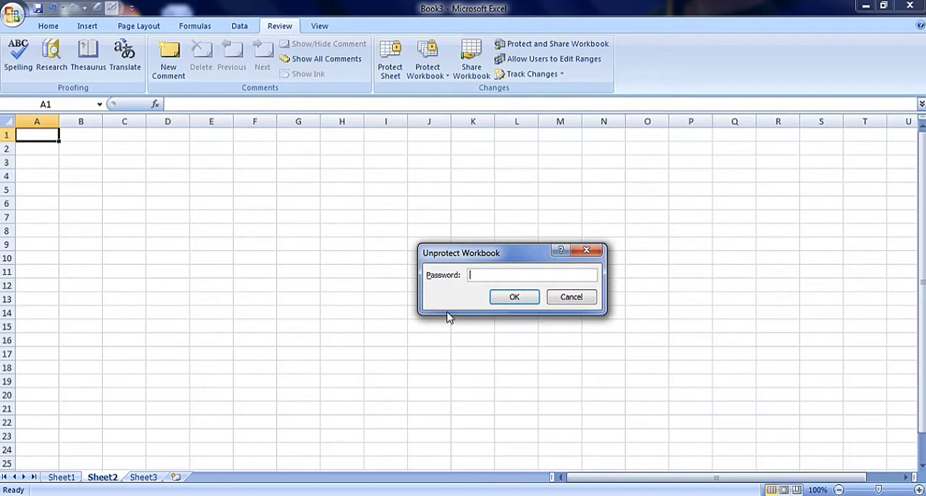
text(12)
click(527, 297)
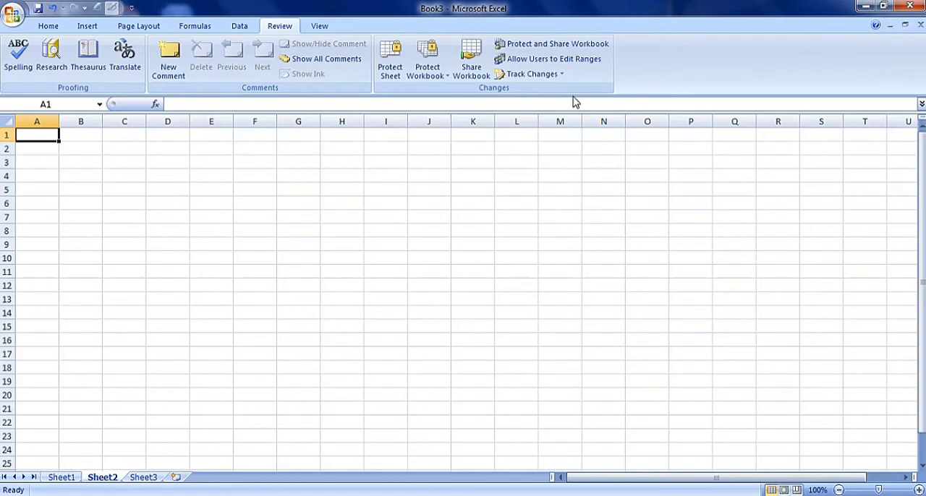
Protect the workbook's structure only, without a password, and check the workbook protection options.
click(441, 76)
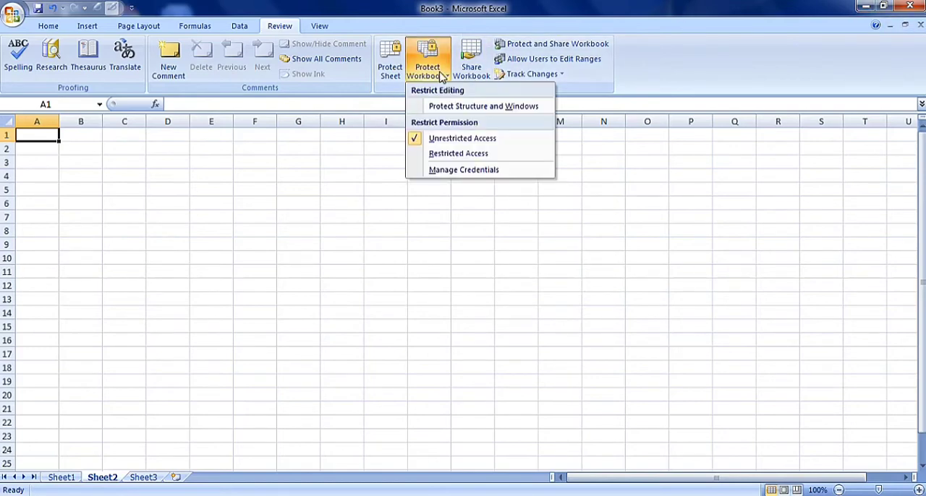
click(457, 106)
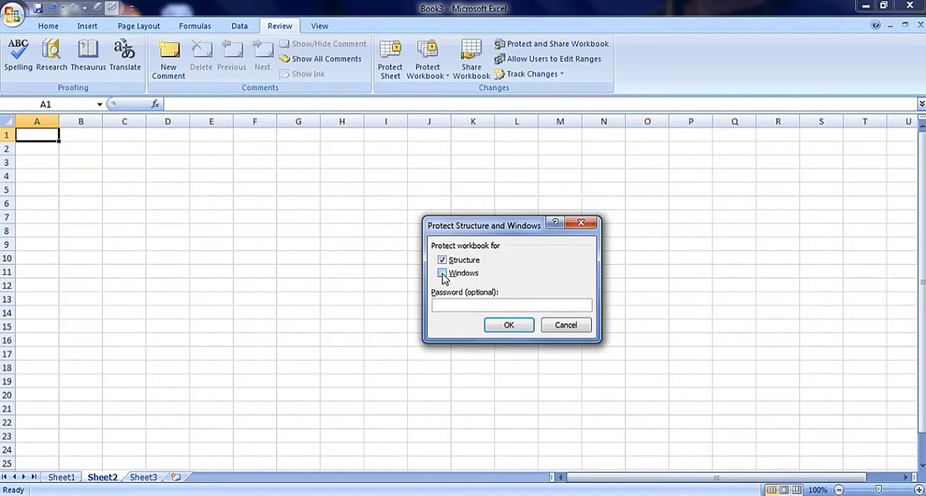
click(514, 325)
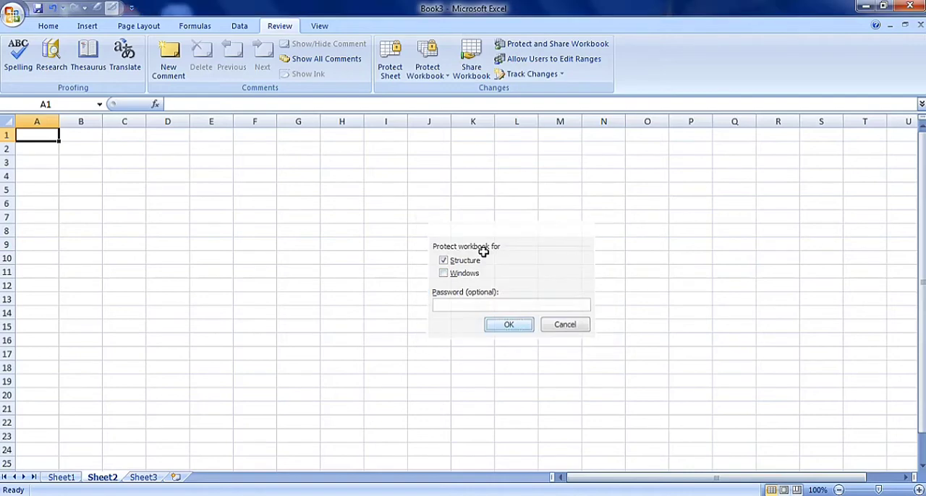
click(444, 81)
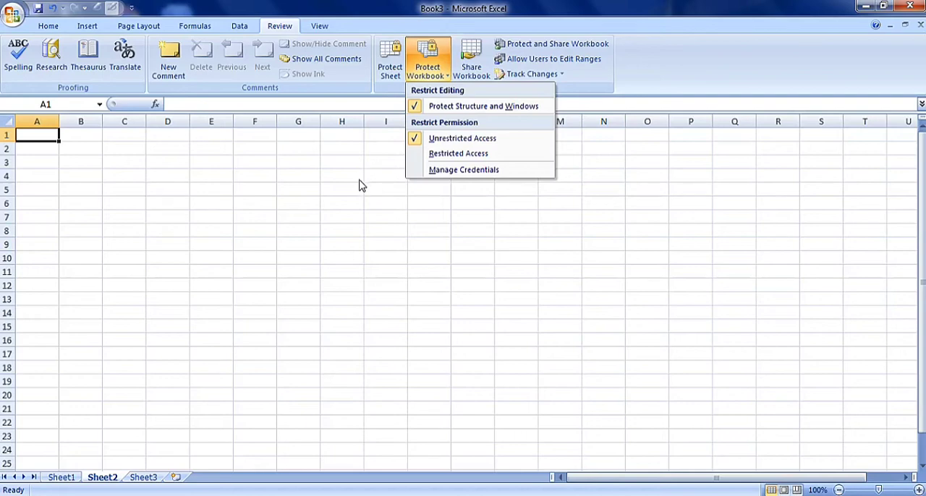
Look at the Allow Users to Edit Ranges feature without defining any range.
click(528, 60)
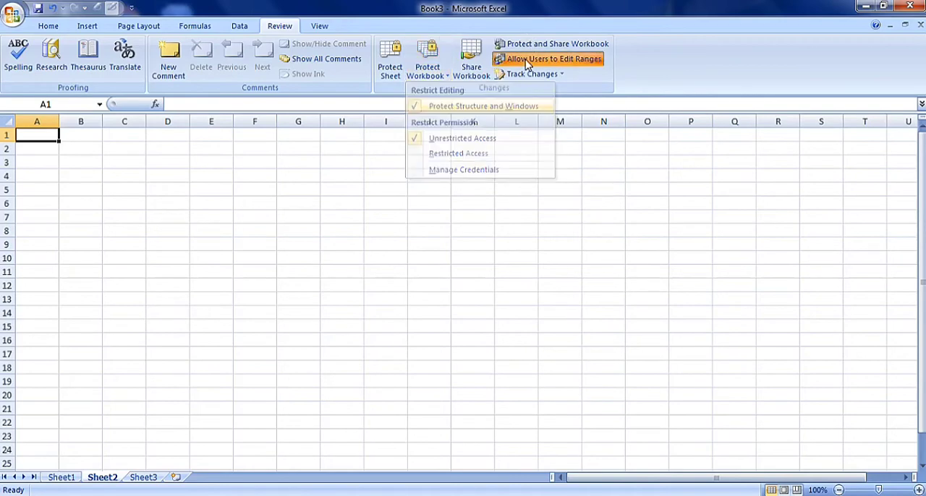
click(622, 198)
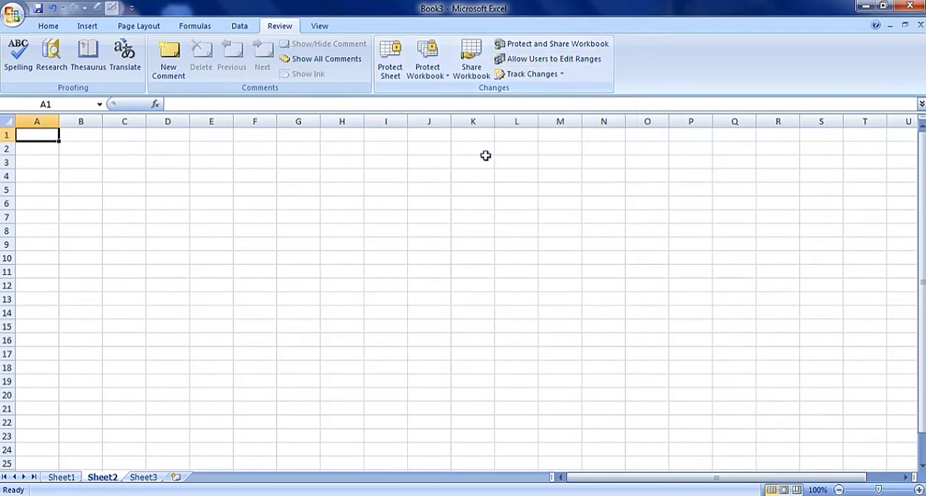
click(480, 199)
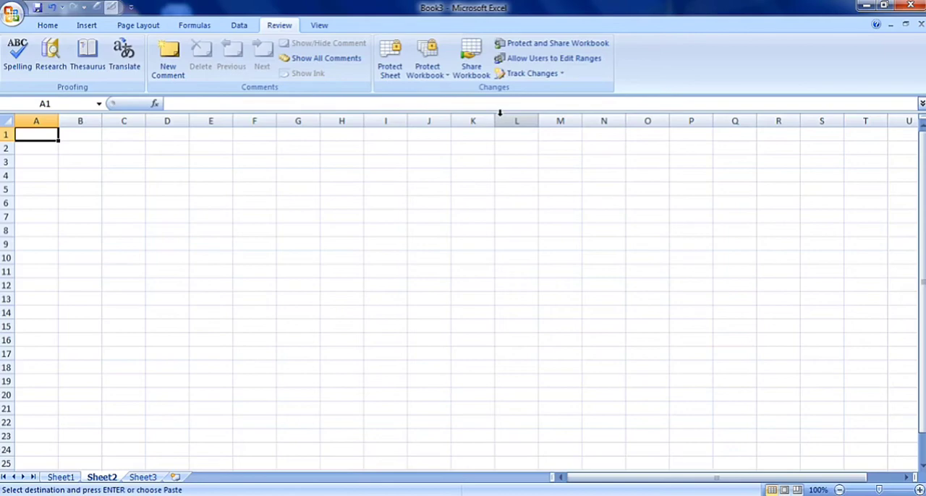
Turn on change tracking while editing, highlighting on screen all changes made by everyone.
click(530, 75)
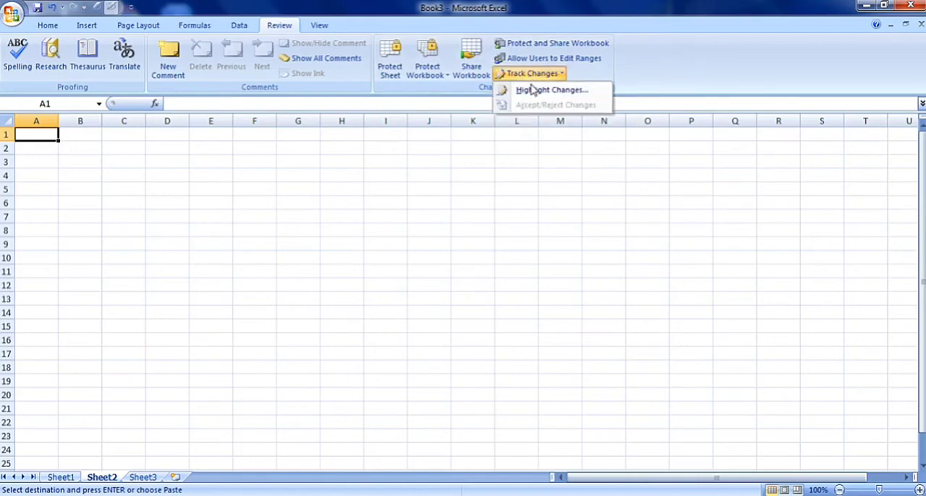
click(535, 92)
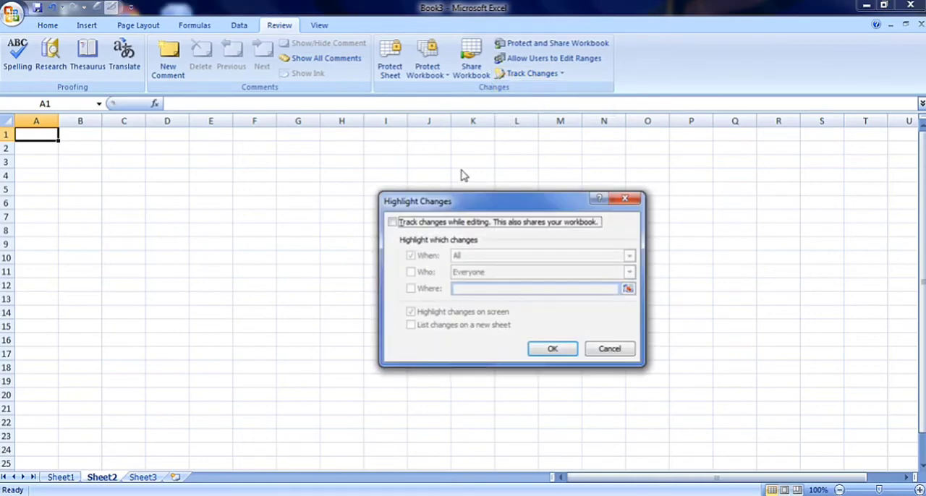
click(392, 224)
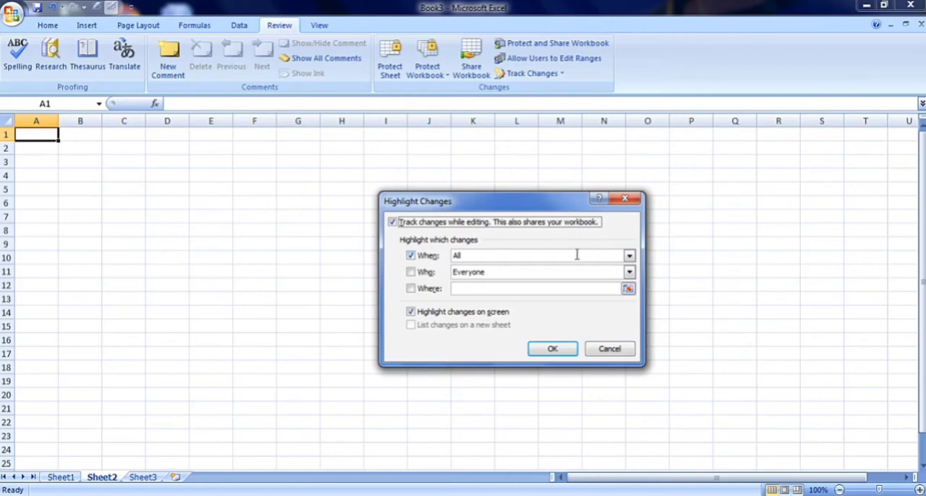
click(628, 256)
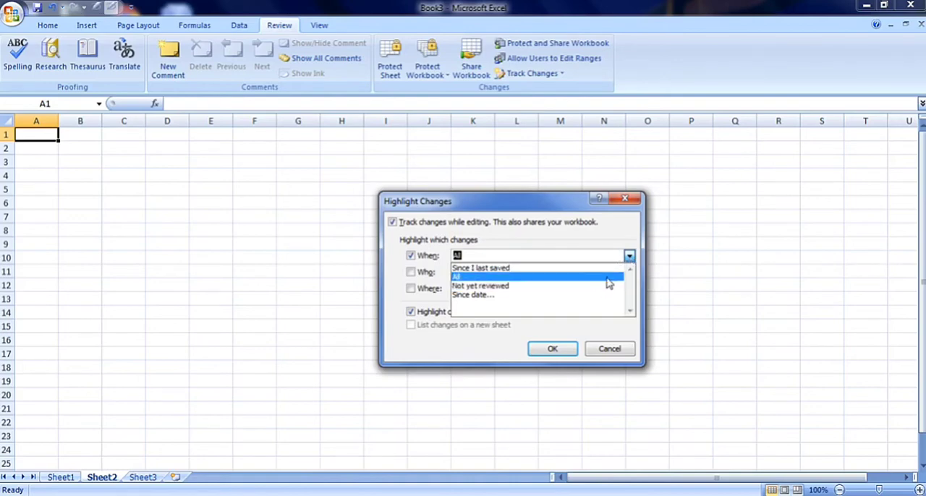
click(608, 279)
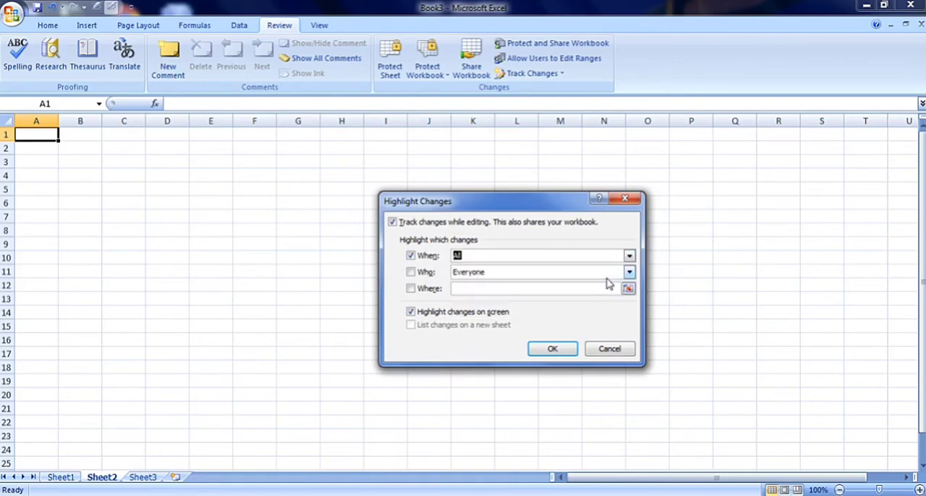
click(411, 272)
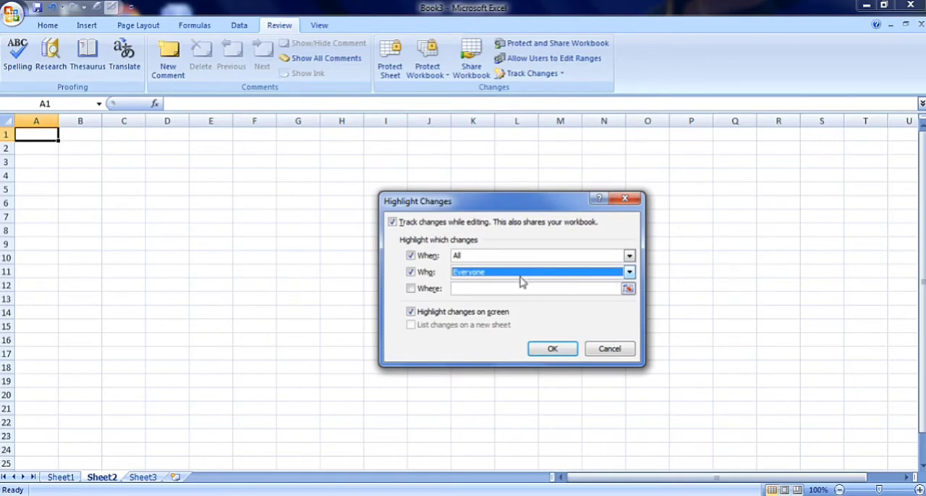
click(628, 273)
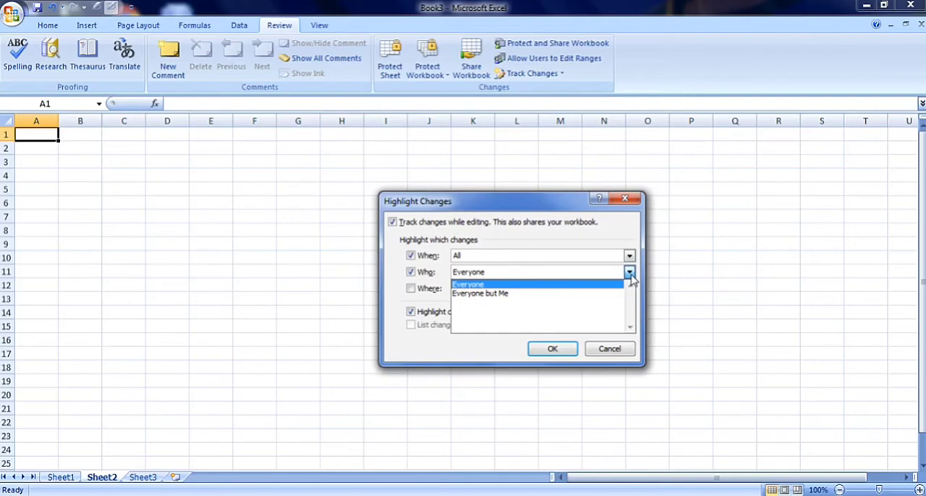
click(620, 288)
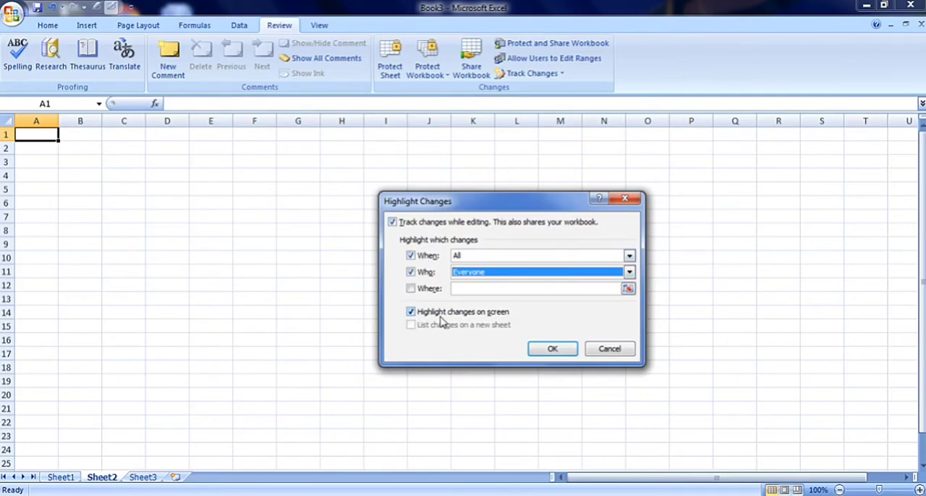
click(553, 349)
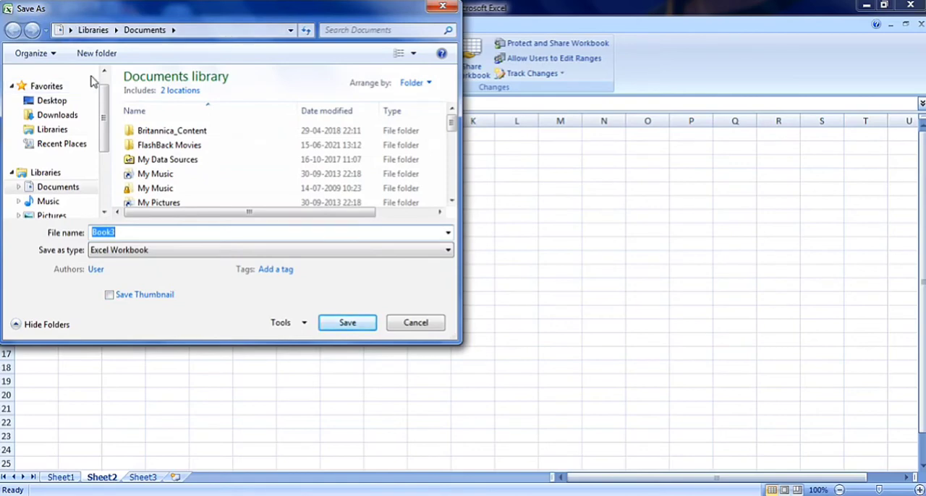
Save the shared workbook in Documents as an Excel Workbook named track.
click(133, 232)
key(BackSpace)
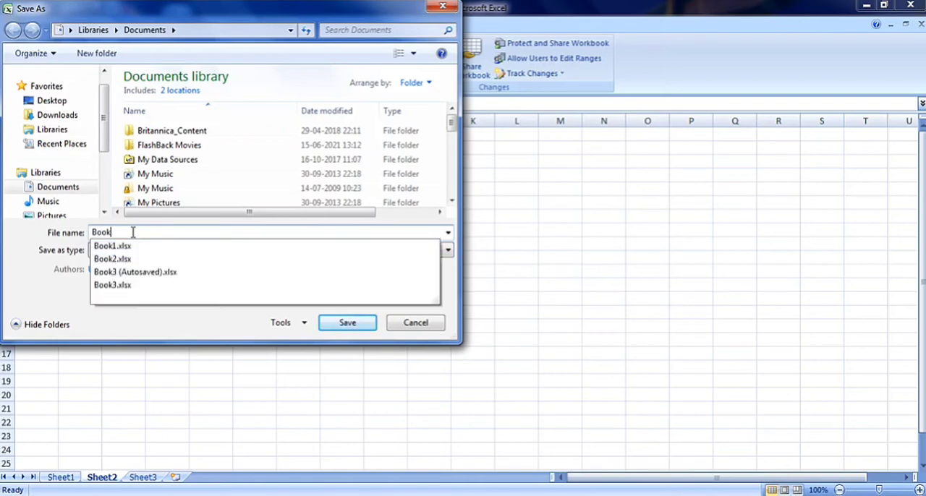
key(BackSpace)
key(BackSpace)
key(BackSpace)
key(BackSpace)
text(tr)
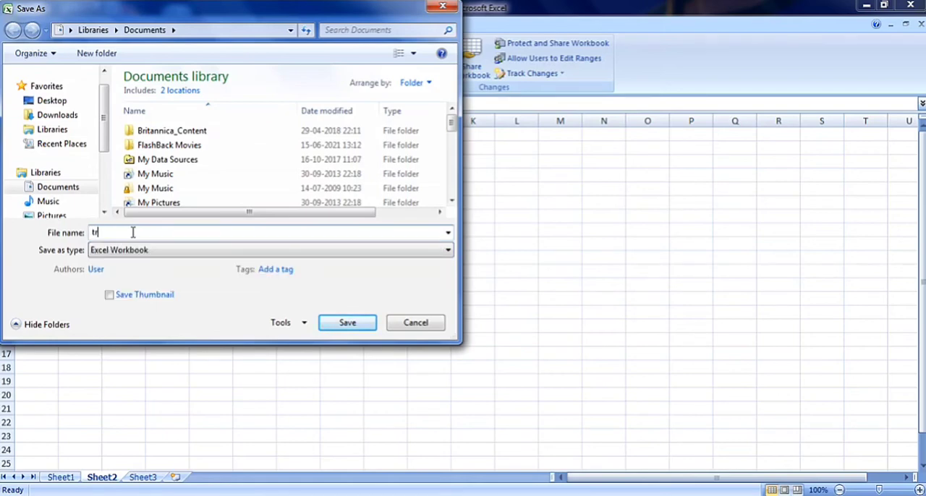
text(ack)
click(350, 323)
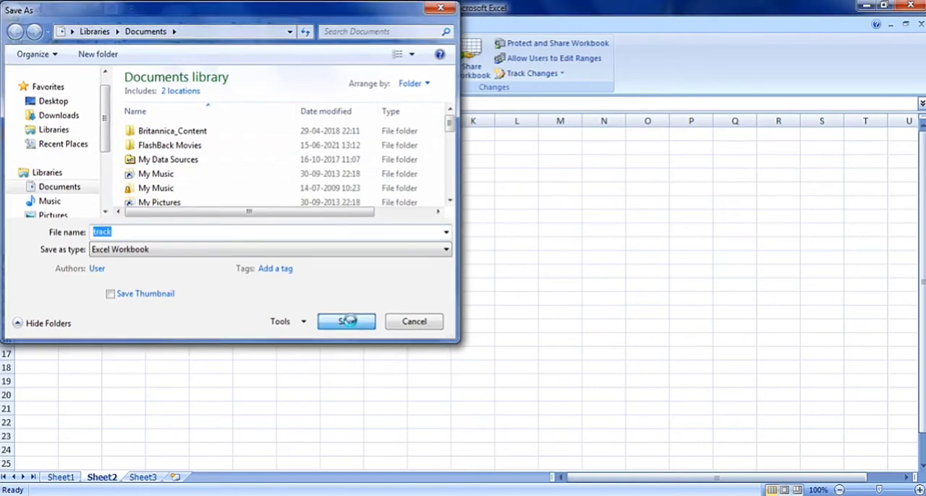
On Sheet1, set the Marks/40 value in cell C3 to 20 and inspect its tracked-change marker.
click(62, 480)
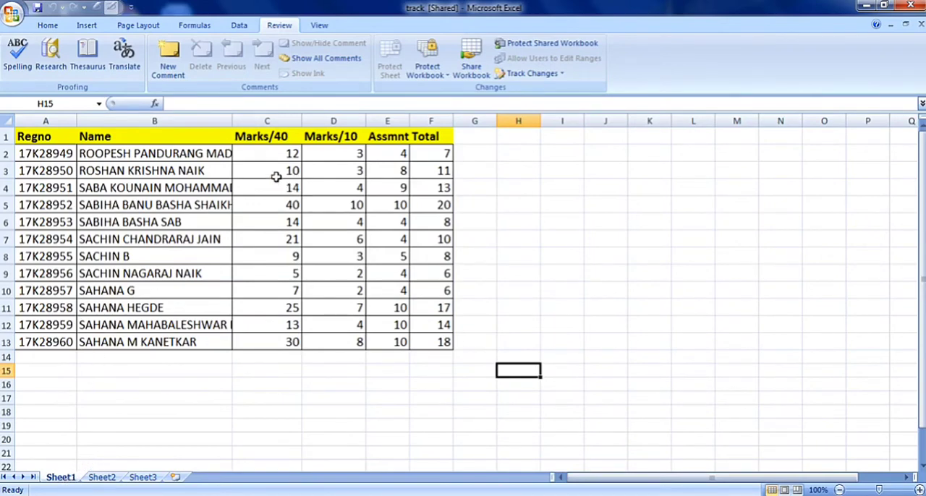
click(276, 169)
text(20)
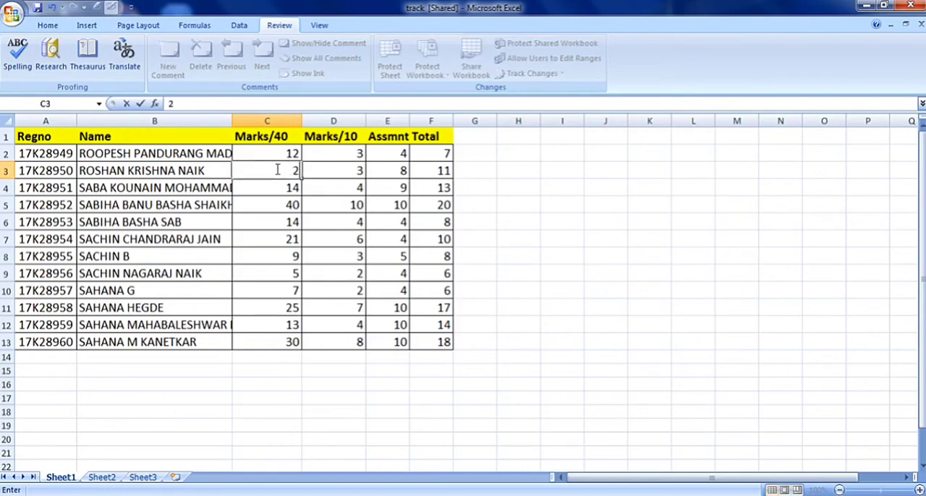
click(319, 250)
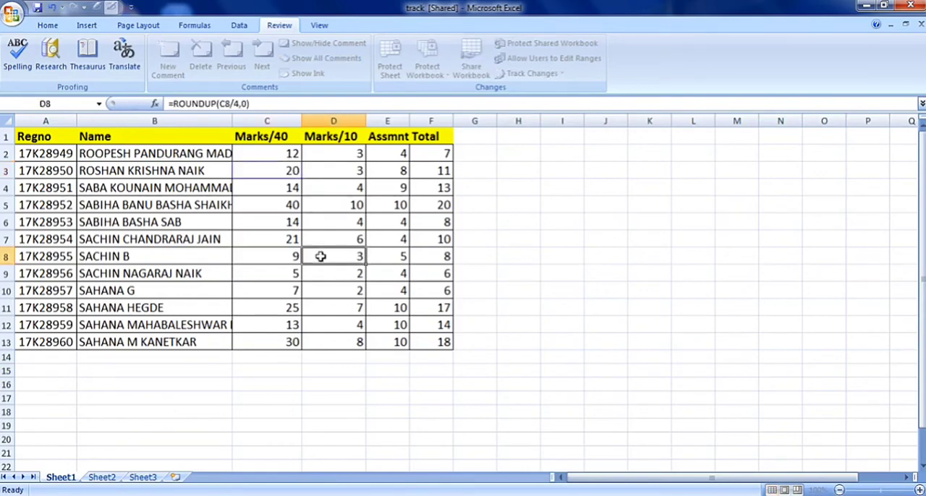
click(273, 225)
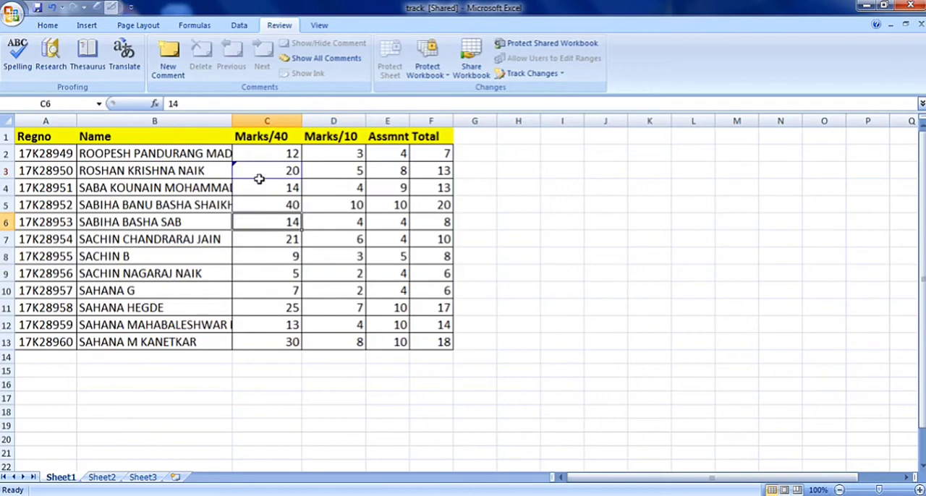
mouse_move(251, 170)
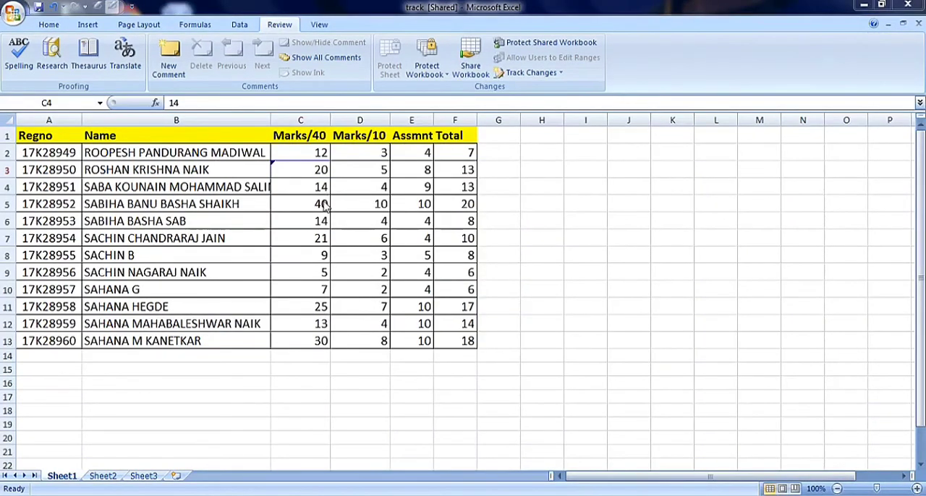
In the Marks/40 column, set cell C8 to 25, C10 to 8 and C11 to 32.
click(321, 255)
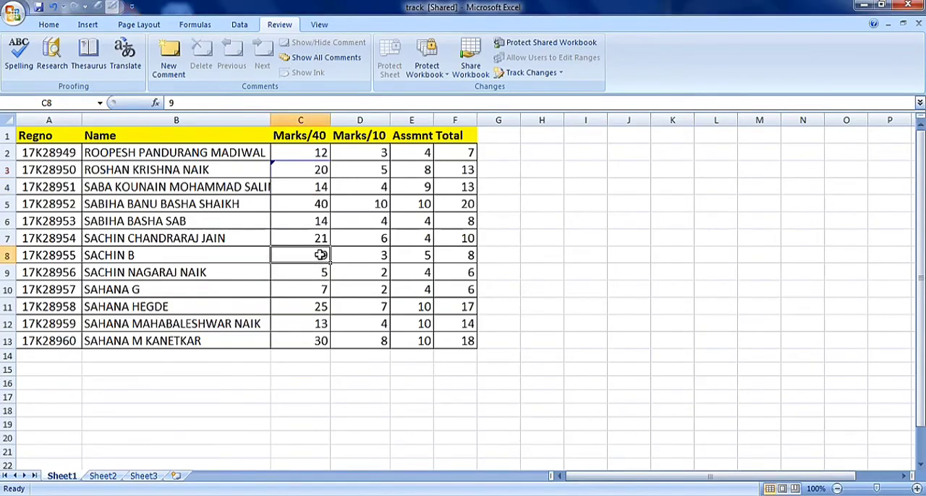
text(25)
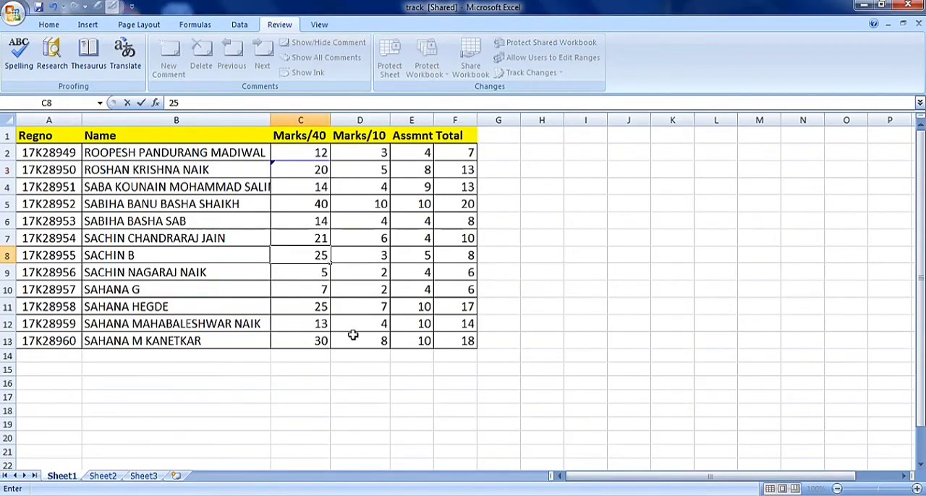
click(321, 290)
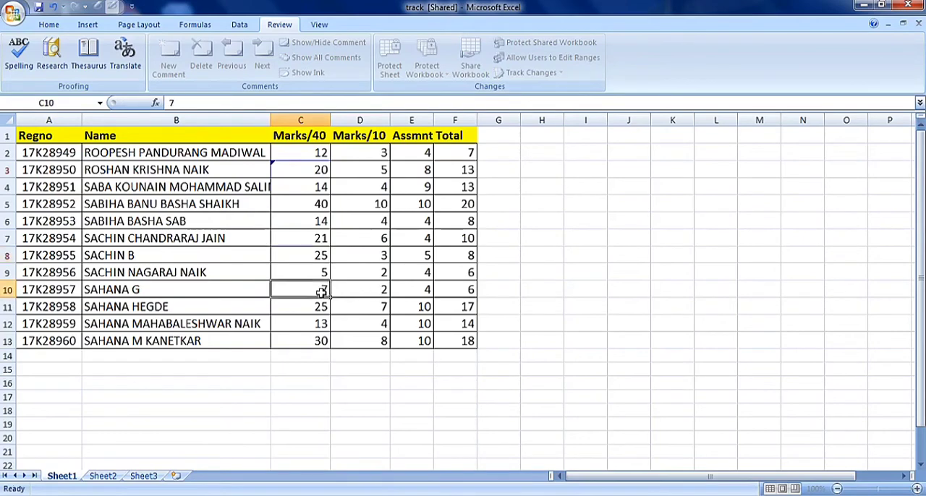
text(8)
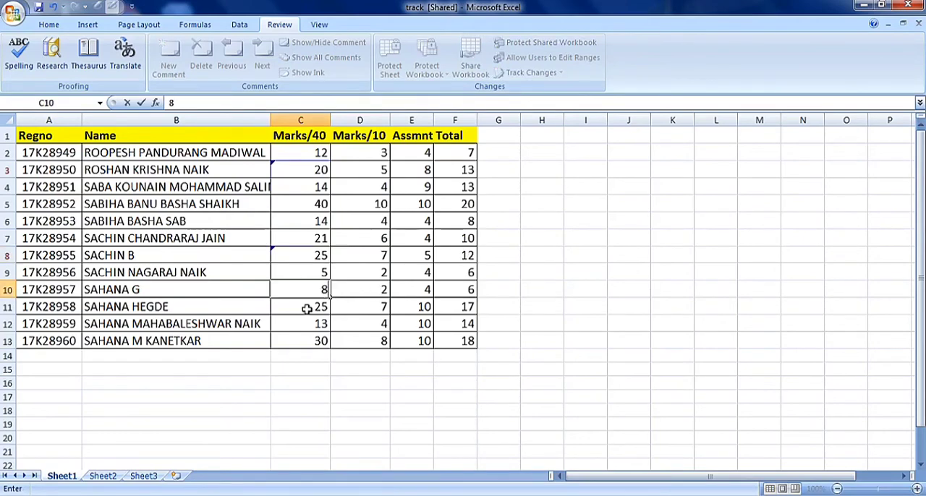
click(307, 309)
text(32)
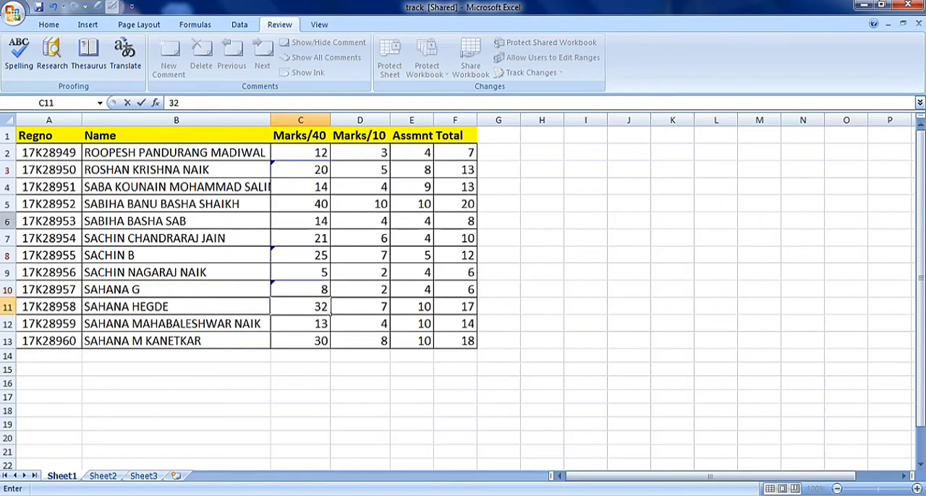
Insert a blank row at row 6 of Sheet1, directly below the 17K28952 record.
click(7, 220)
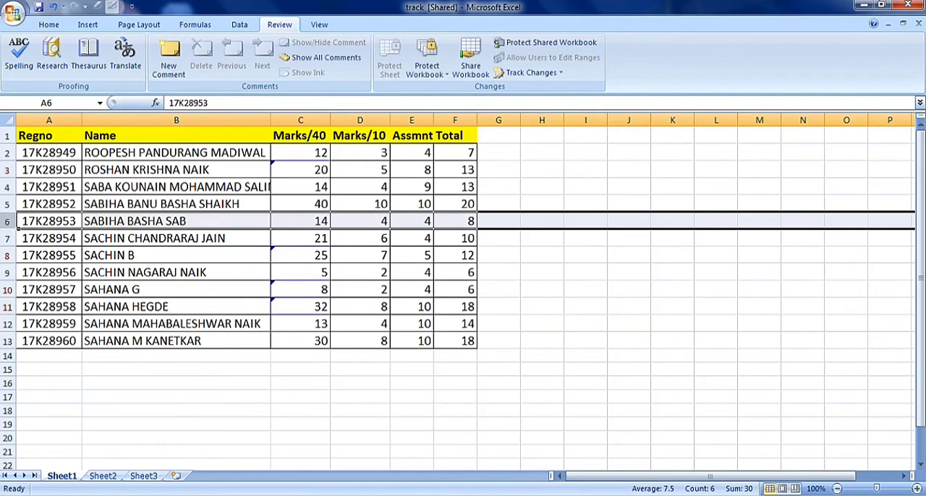
right_click(15, 222)
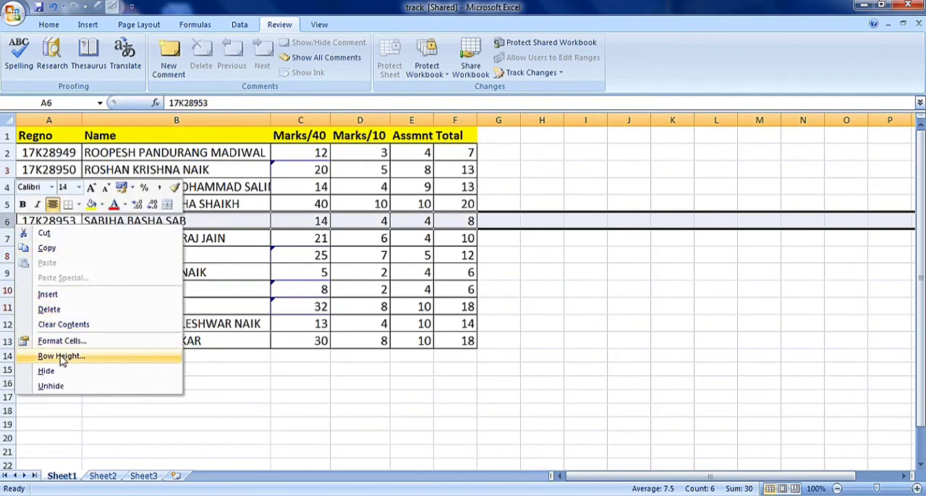
click(48, 295)
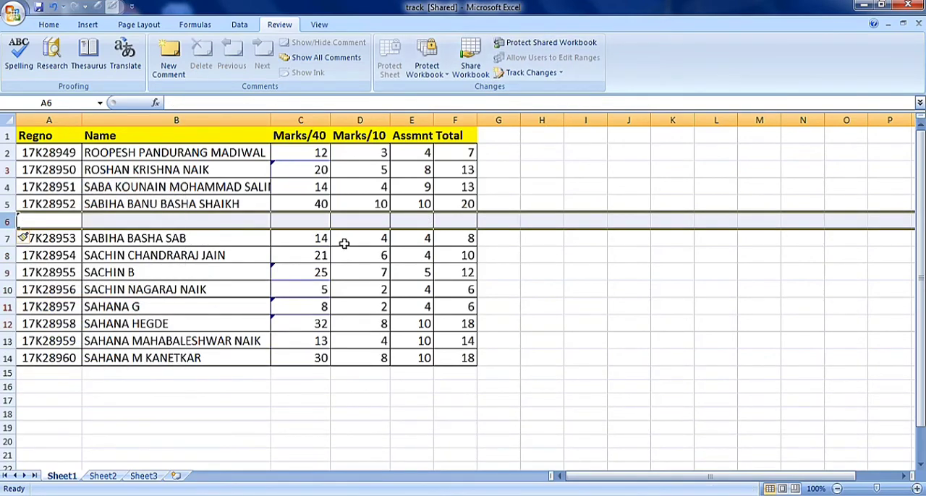
click(361, 372)
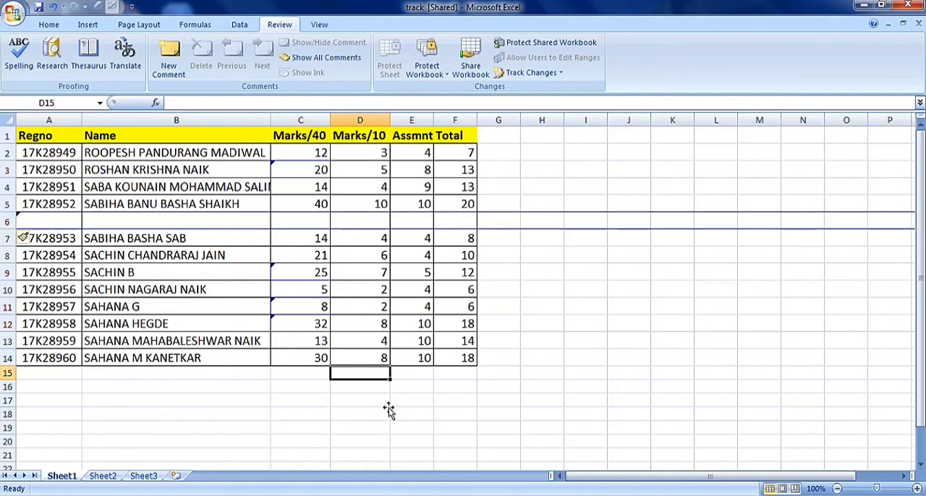
mouse_move(290, 268)
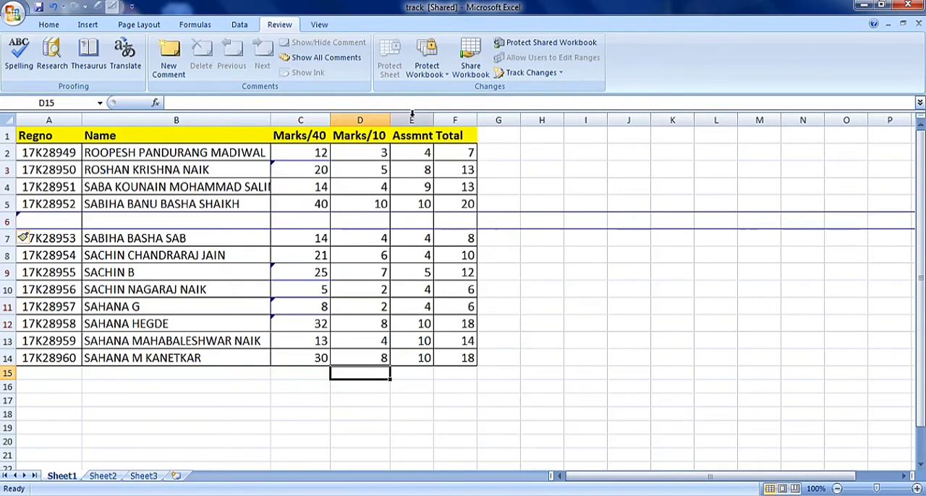
Save the workbook and start an accept-or-reject review of everyone's changes that are not yet reviewed.
click(561, 74)
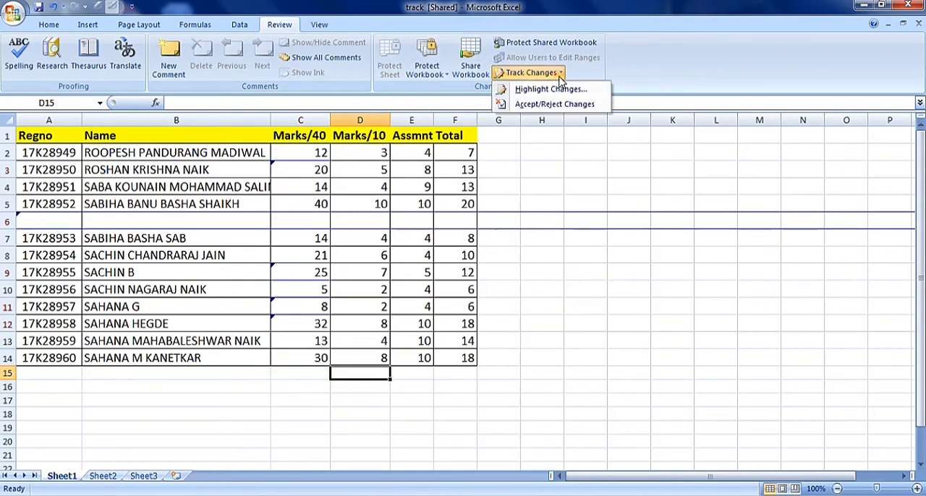
click(554, 105)
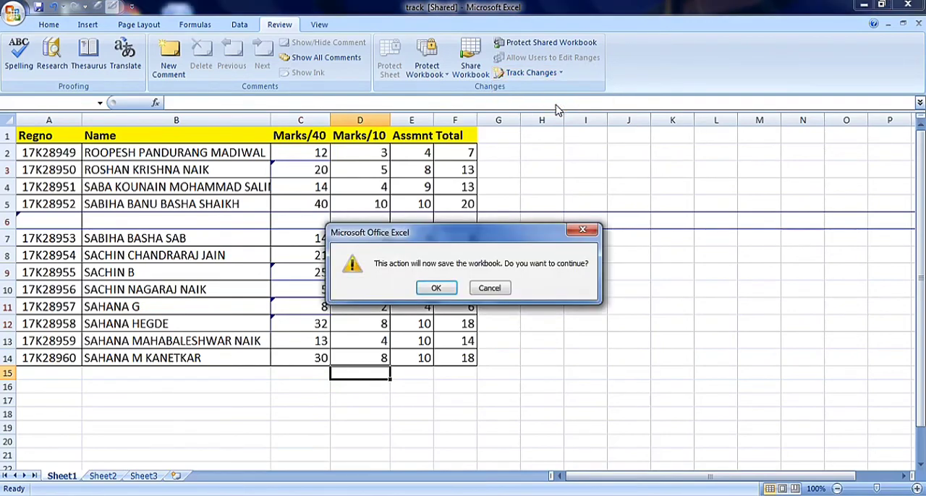
click(440, 287)
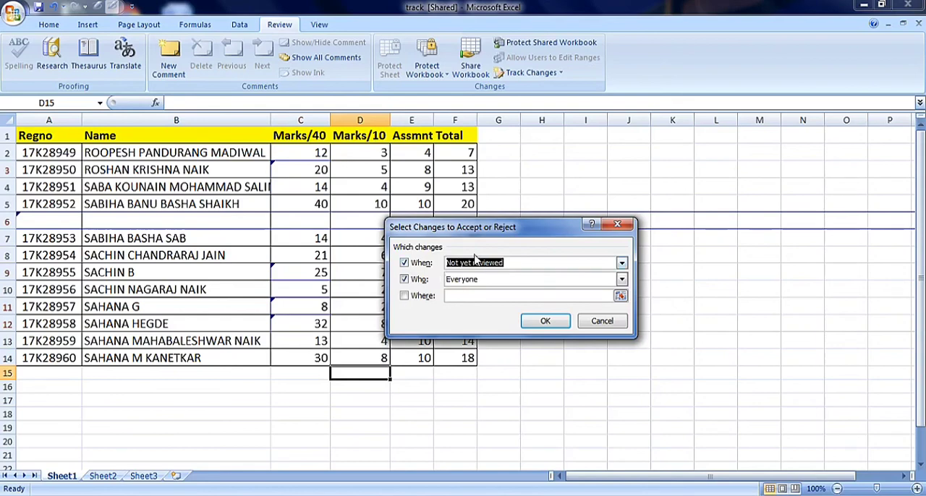
click(621, 265)
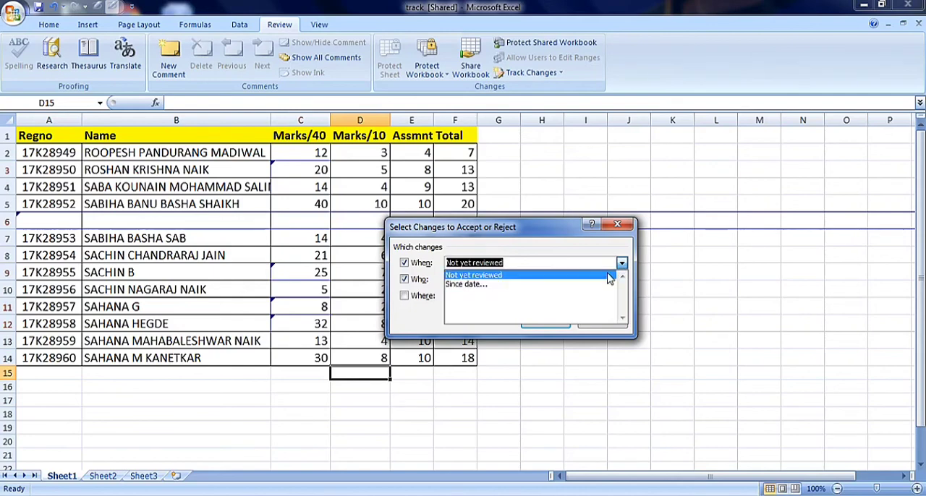
click(609, 279)
click(622, 281)
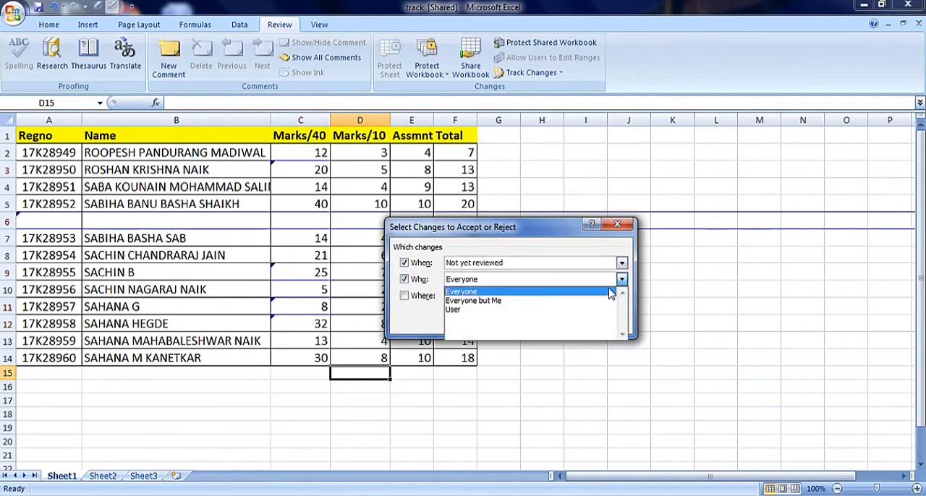
click(609, 290)
click(541, 322)
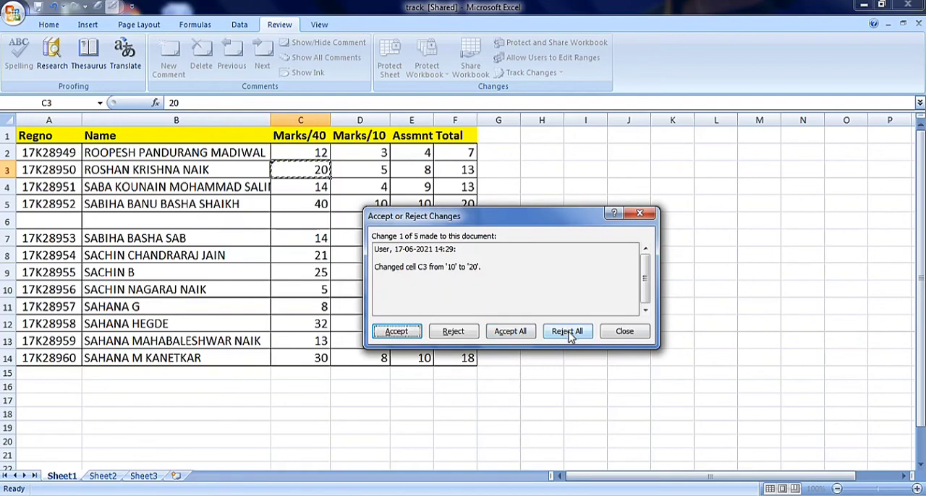
Accept the four tracked Marks/40 changes one by one and reject the insertion of row 6.
click(397, 333)
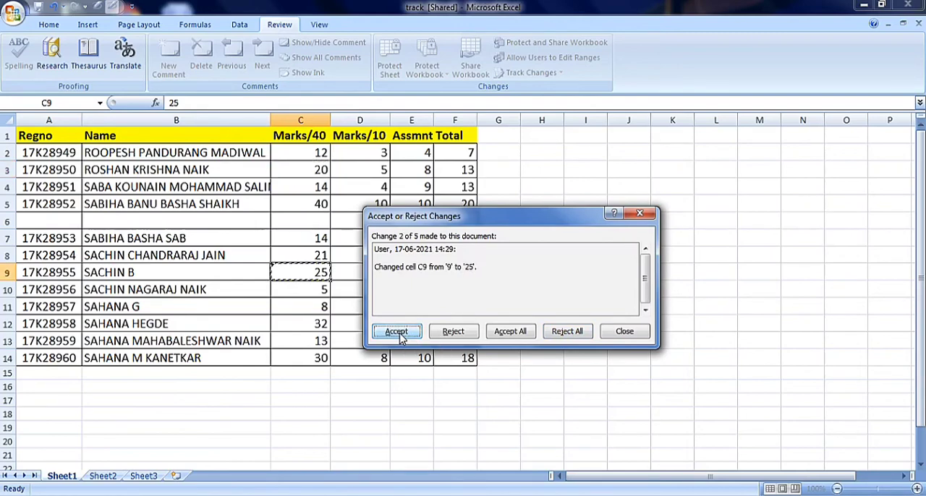
click(397, 333)
click(397, 333)
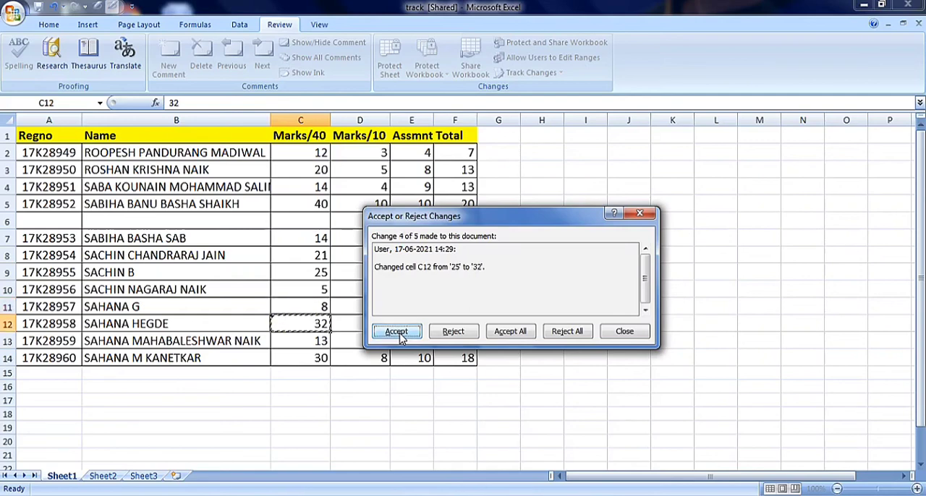
click(400, 334)
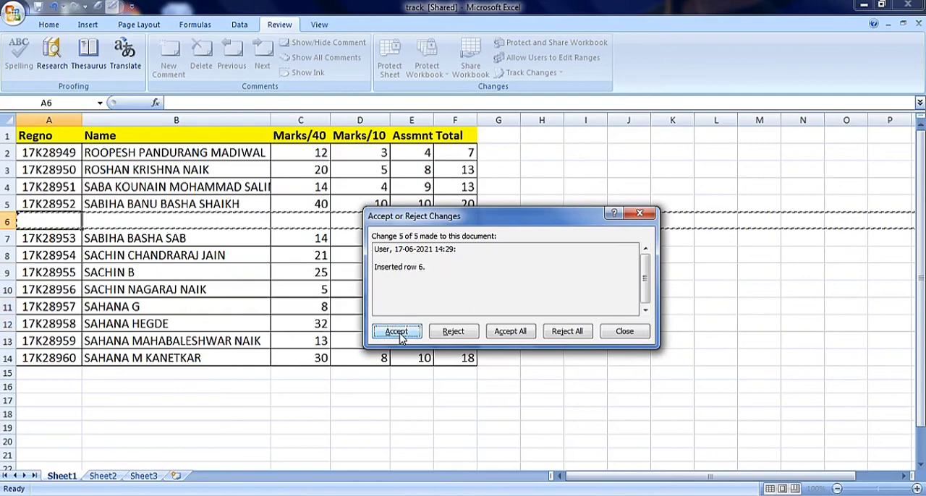
click(461, 332)
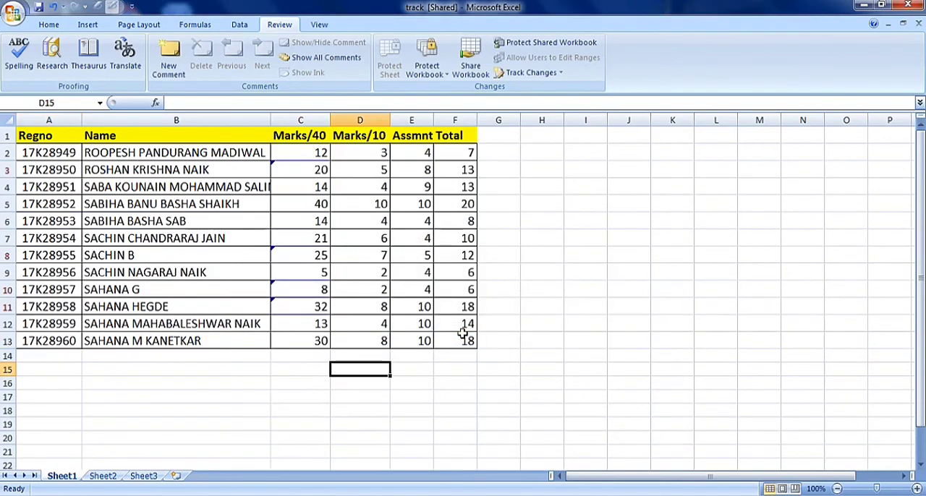
List all tracked changes by everyone on a new sheet, keeping the on-screen highlighting on.
click(518, 75)
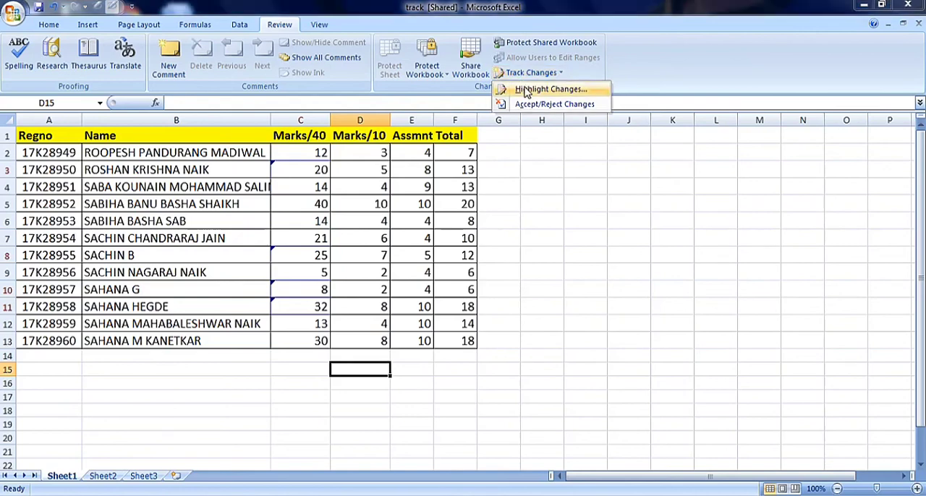
click(526, 90)
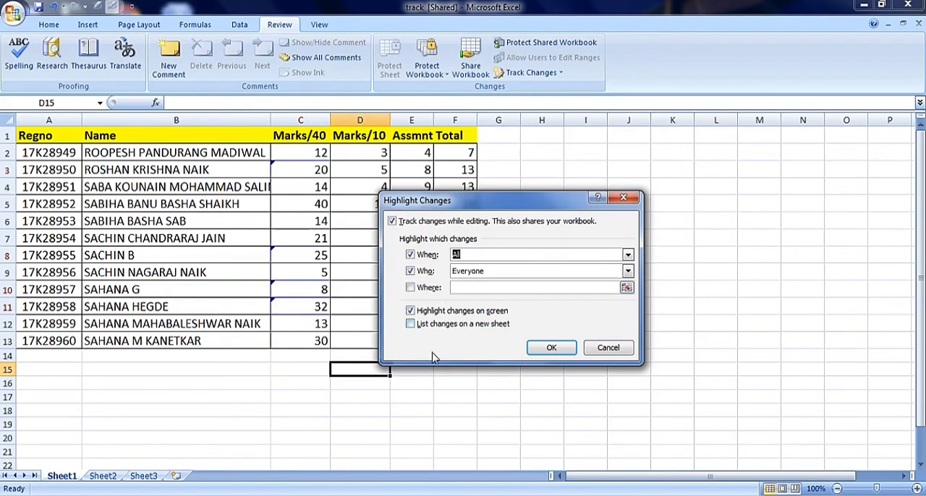
click(411, 325)
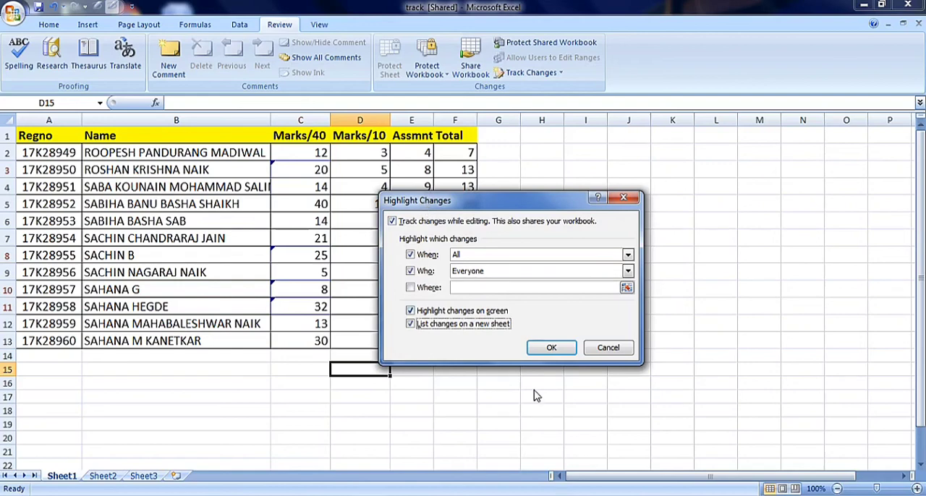
click(551, 348)
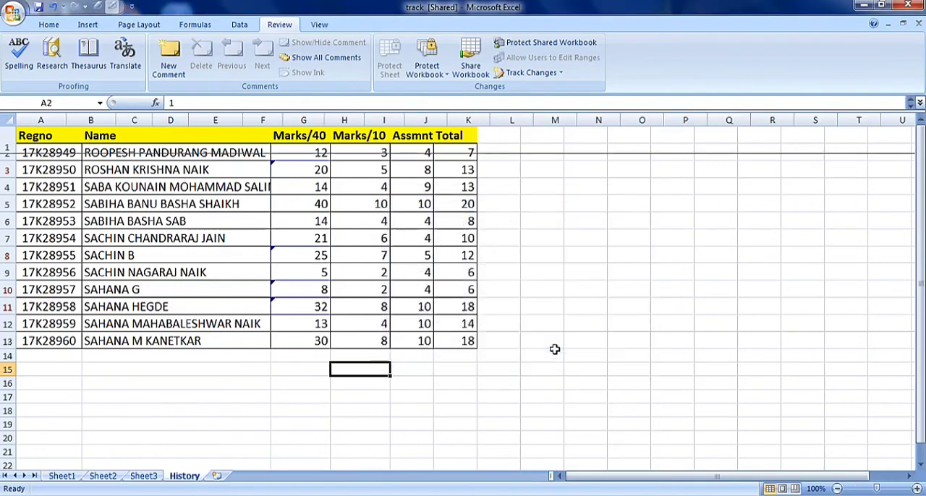